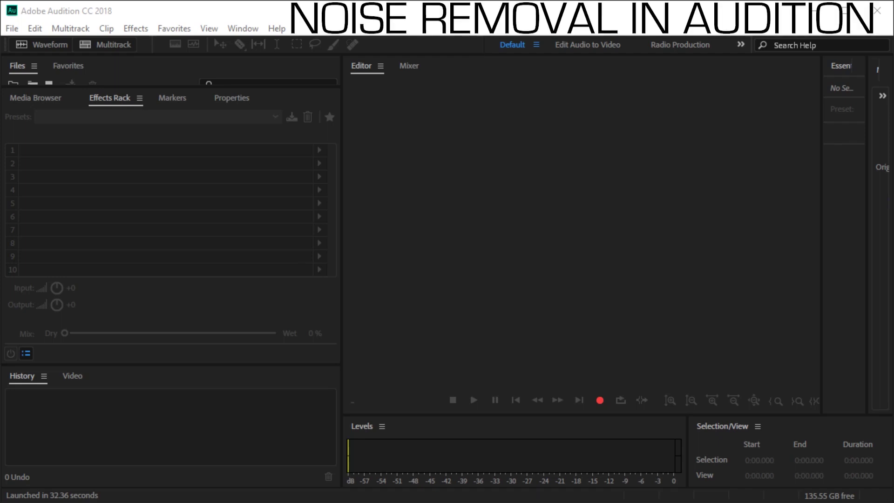
# Drag Voice 003_sdfanoise.wav from the Explorer folder into the Audition editor to open it
pyautogui.moveTo(893, 131); pyautogui.dragTo(848, 128)
pyautogui.moveTo(822, 296)
pyautogui.mouseDown()
pyautogui.moveTo(798, 269)
pyautogui.moveTo(782, 311)
pyautogui.moveTo(724, 302)
pyautogui.moveTo(621, 259)
pyautogui.mouseUp()
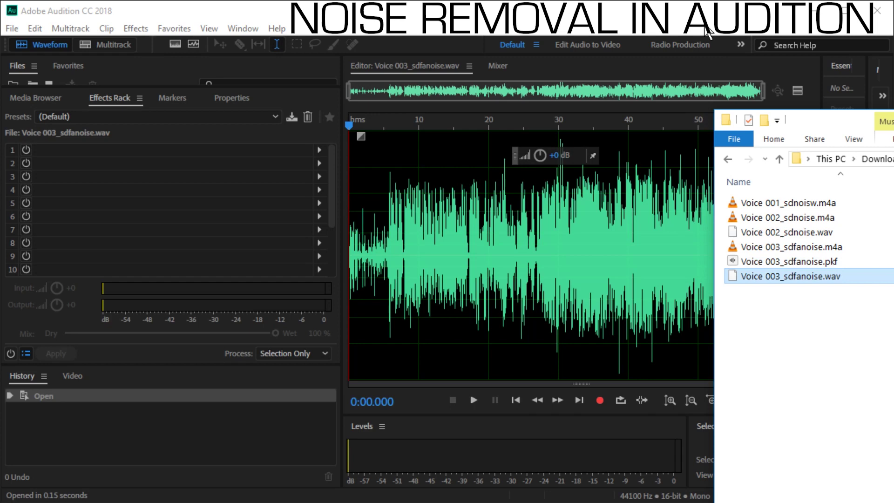
# Play the noisy recording to hear its background noise, then stop and place the playhead near 26.7 seconds
pyautogui.click(708, 33)
pyautogui.press('space')
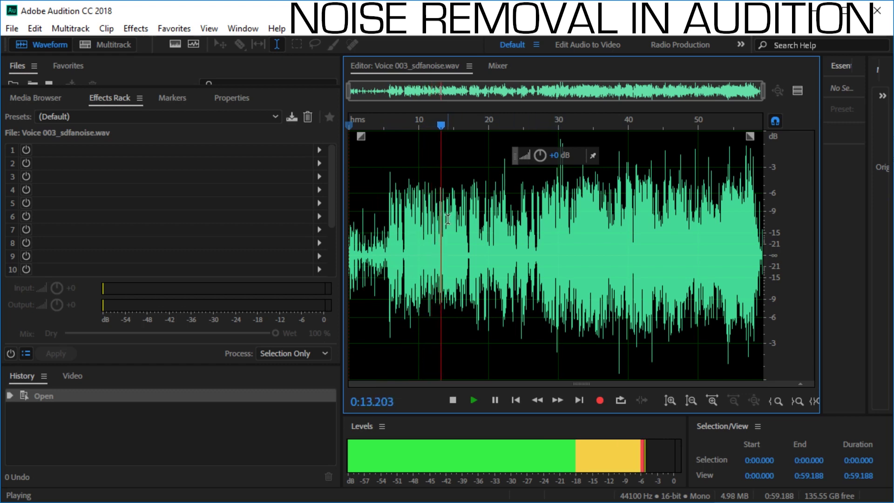
pyautogui.press('space')
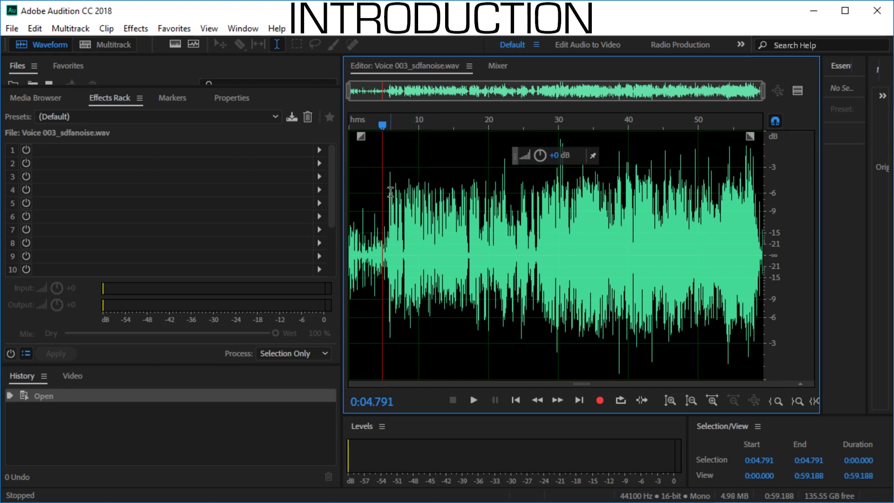
pyautogui.click(536, 216)
# Select the noise-only intro from about 1.4 to 5.0 s, zoom in, widen the editor, and preview it
pyautogui.click(386, 216)
pyautogui.moveTo(515, 154); pyautogui.dragTo(720, 65)
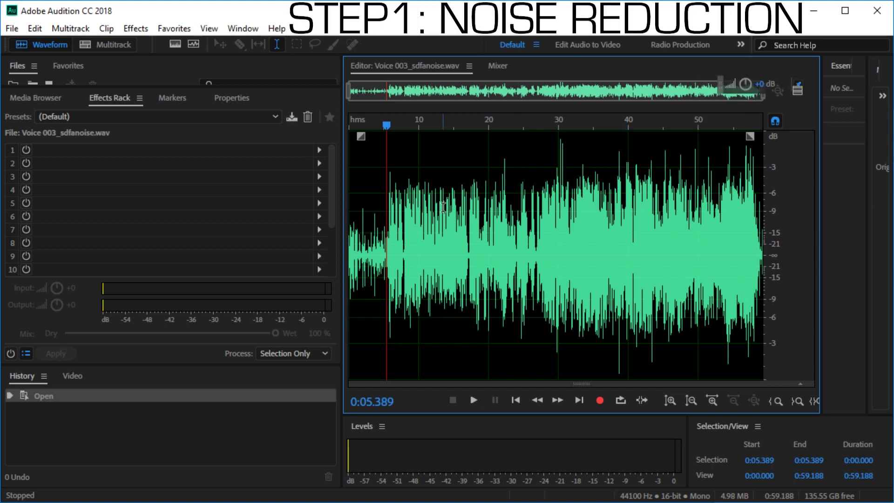
pyautogui.moveTo(383, 249); pyautogui.dragTo(279, 266)
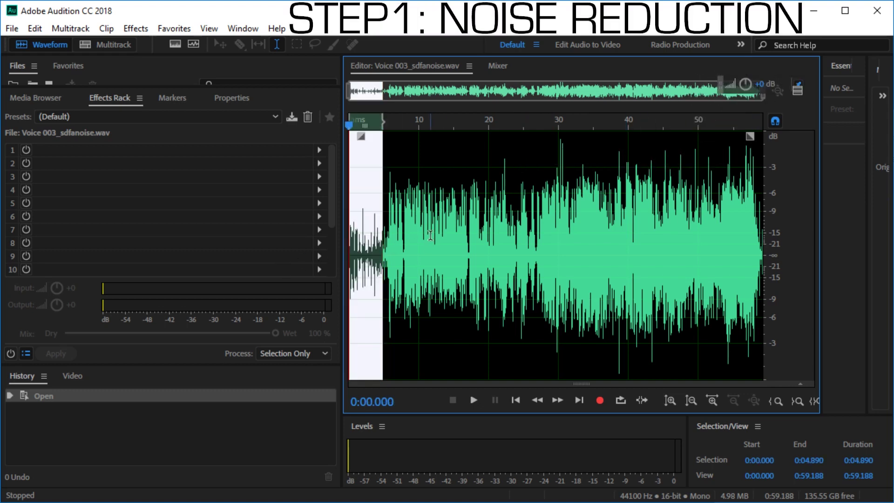
pyautogui.scroll(1, 384, 214)
pyautogui.scroll(1, 385, 214)
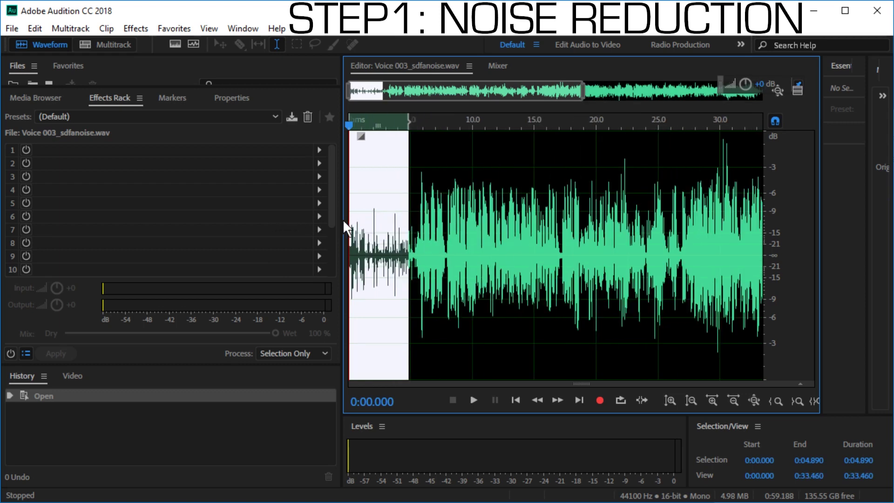
pyautogui.moveTo(343, 223); pyautogui.dragTo(308, 224)
pyautogui.press('space')
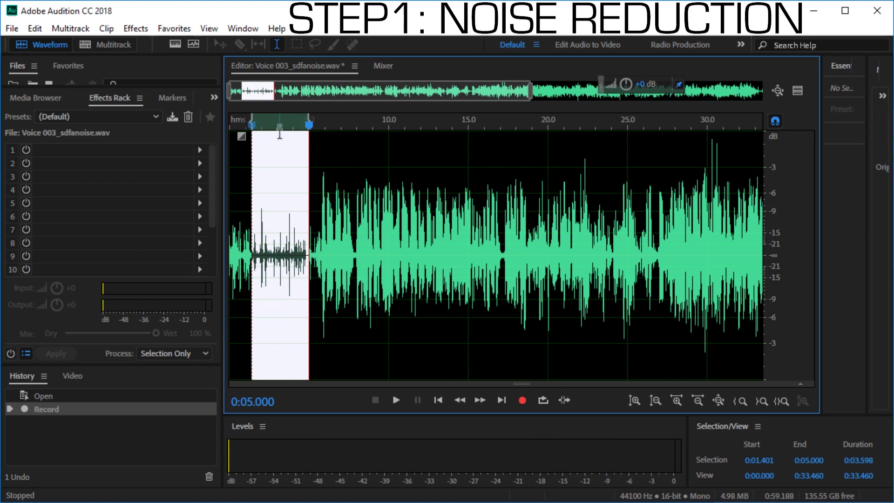
# Capture a noise print from the selected intro with Effects > Noise Reduction / Restoration, then again with Shift+P
pyautogui.click(140, 26)
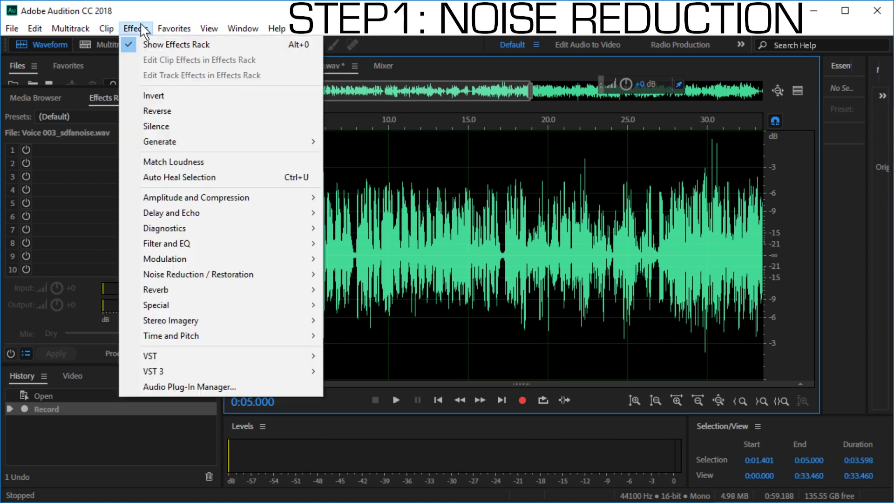
pyautogui.moveTo(222, 277)
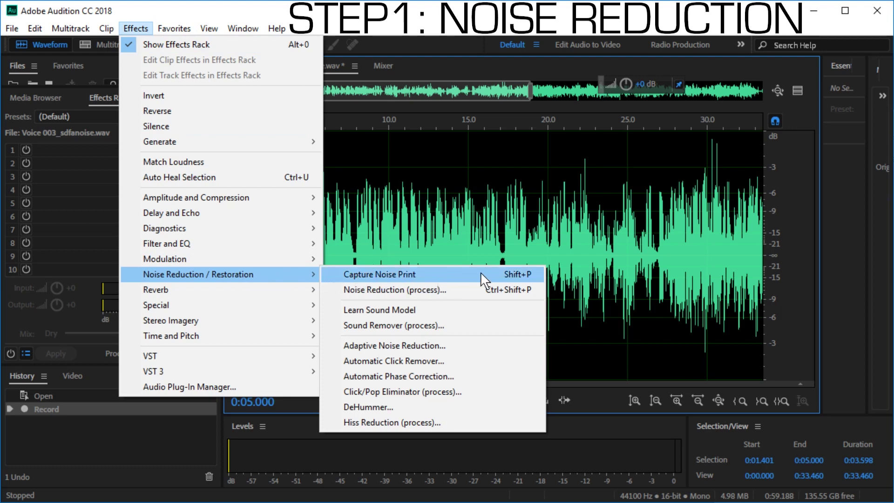
pyautogui.click(515, 275)
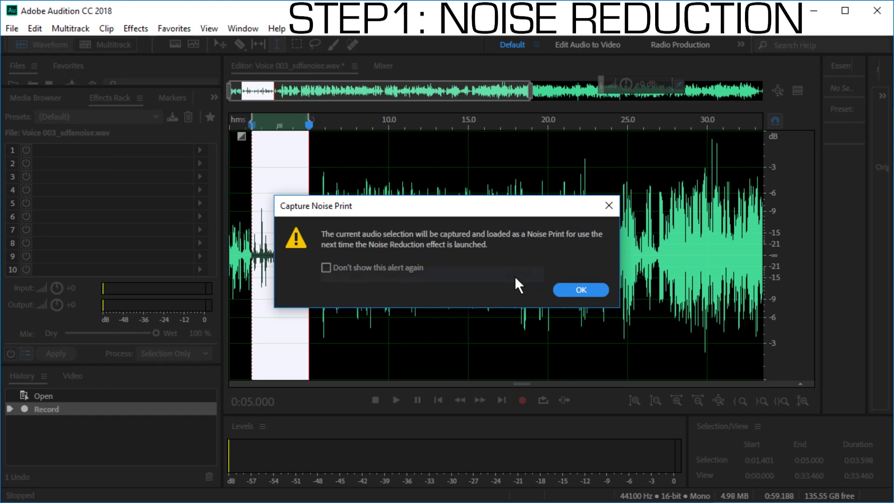
pyautogui.moveTo(371, 208); pyautogui.dragTo(400, 186)
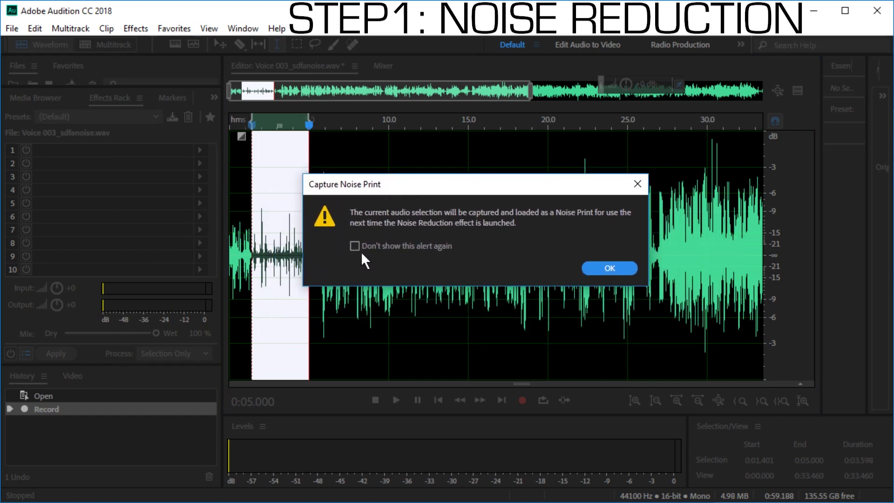
pyautogui.click(601, 270)
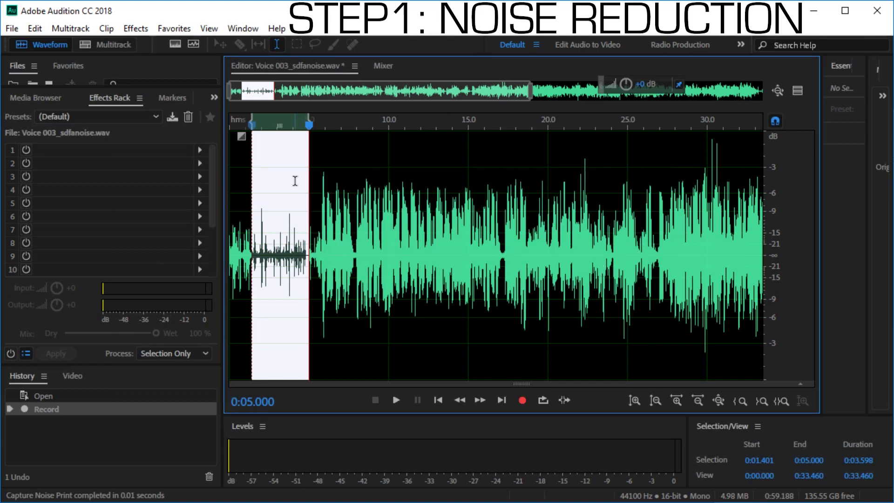
pyautogui.hotkey('shift', 'p')
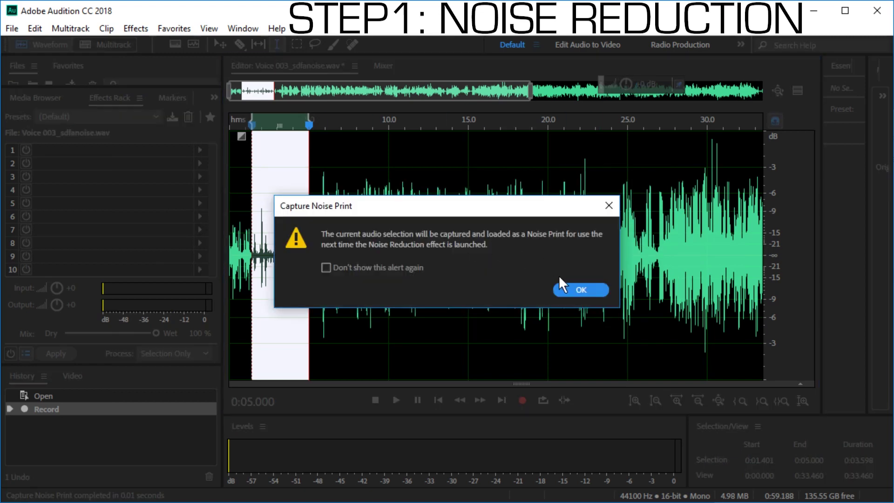
# Confirm the capture, then check that Noise Reduction's FFT size stays 4096 and close it without applying
pyautogui.click(576, 289)
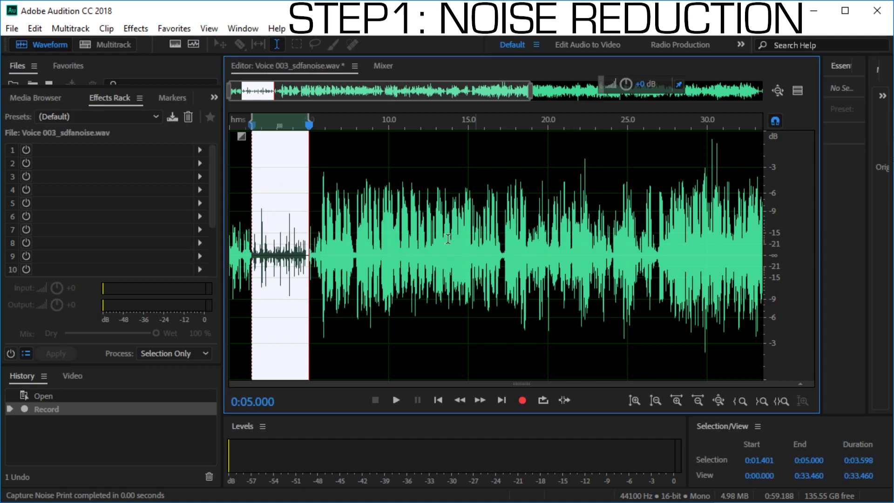
pyautogui.click(364, 202)
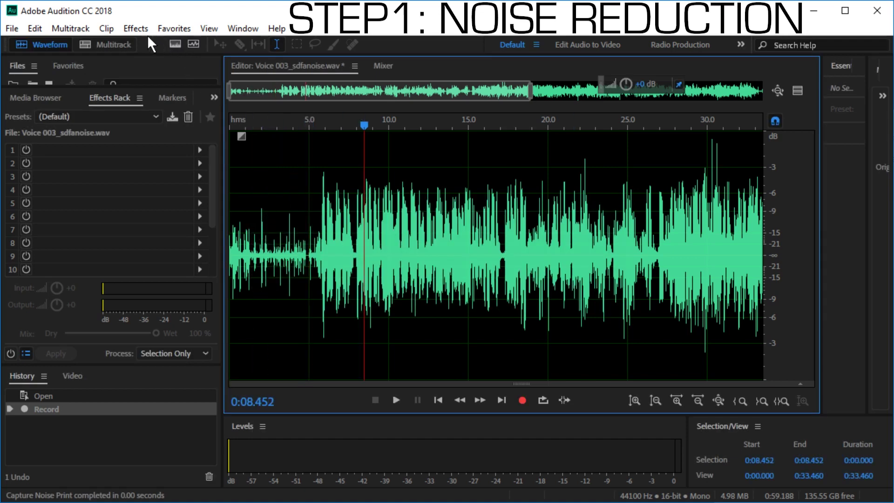
pyautogui.click(135, 28)
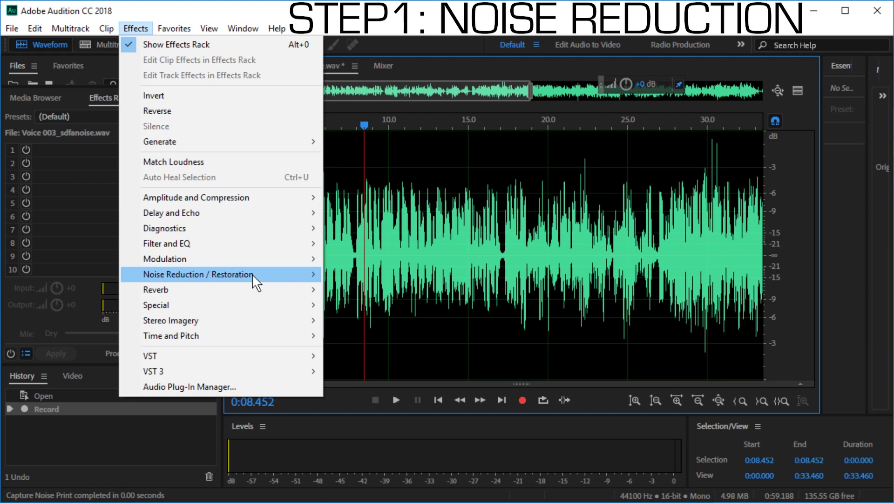
pyautogui.moveTo(252, 273)
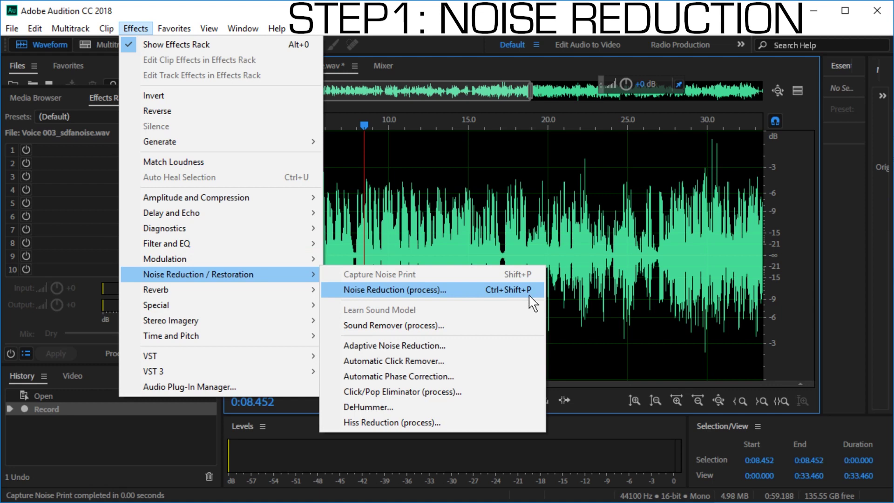
pyautogui.click(491, 288)
pyautogui.press('Escape')
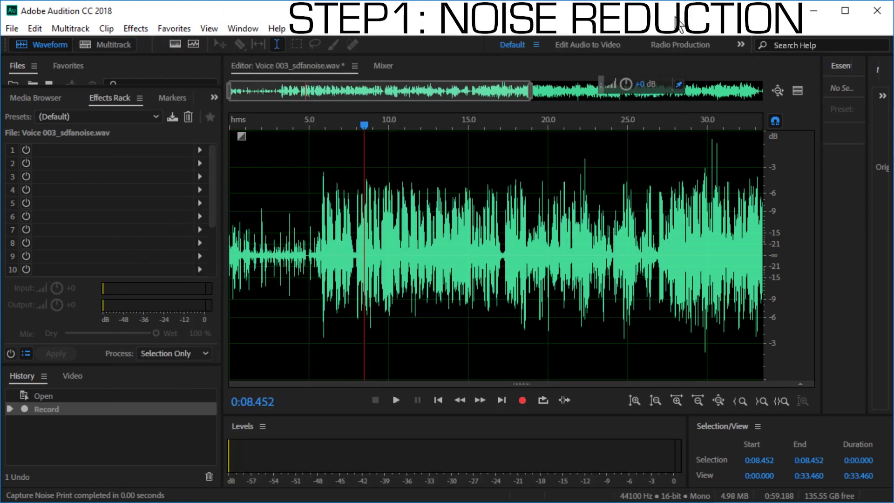
pyautogui.hotkey('ctrl', 'shift', 'p')
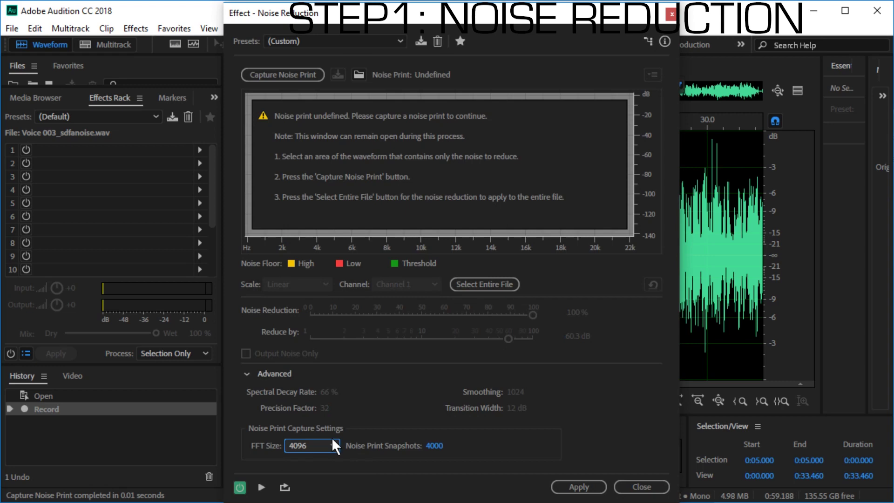
pyautogui.click(307, 447)
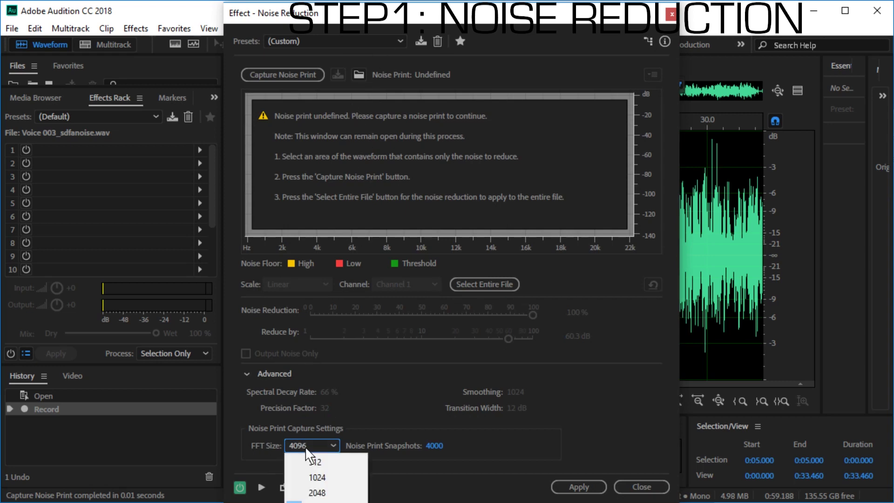
pyautogui.click(307, 501)
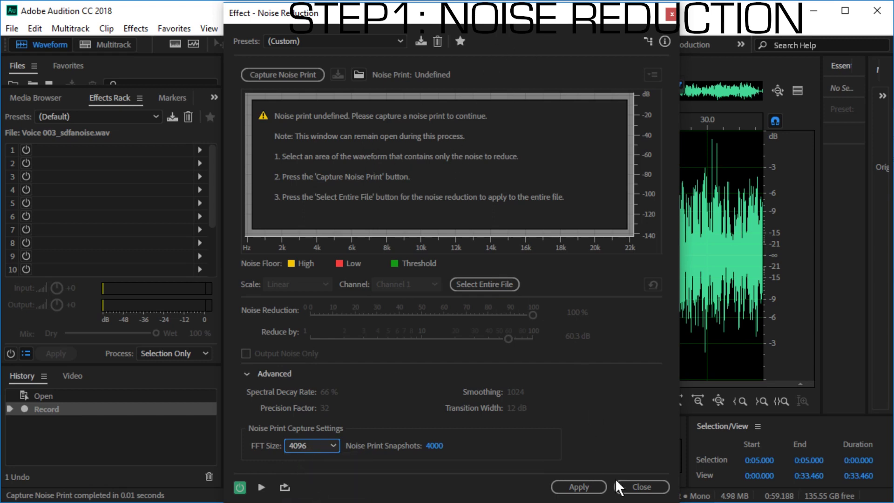
pyautogui.click(639, 487)
# Recapture a noise print from the 0:01.445–0:05.000 noise stretch and clear the selection
pyautogui.moveTo(308, 247); pyautogui.dragTo(254, 240)
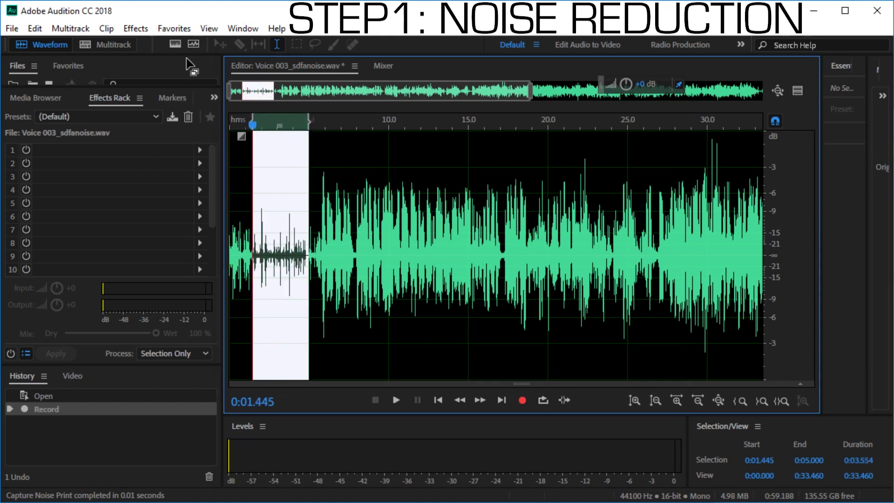
pyautogui.hotkey('shift', 'p')
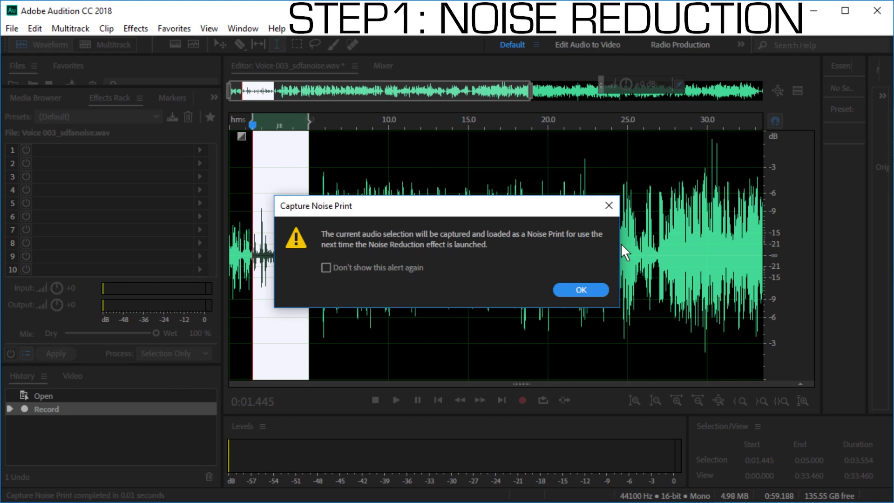
pyautogui.click(587, 293)
pyautogui.click(329, 235)
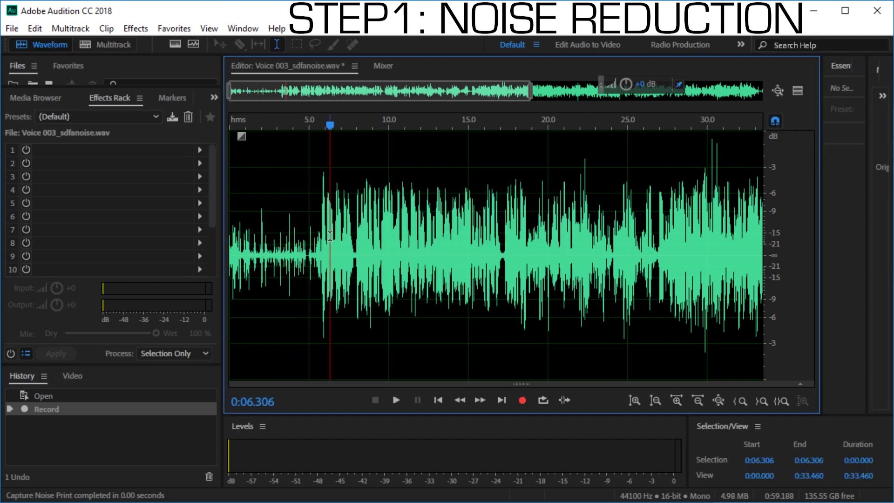
# Try Noise Reduction settings: reduction around 53%, reduce by 18 dB, precision factor 31
pyautogui.hotkey('ctrl', 'shift', 'p')
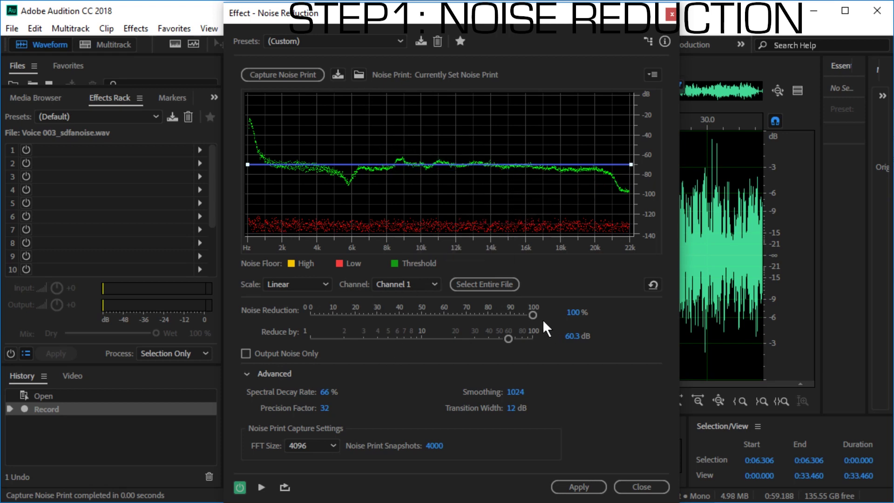
pyautogui.moveTo(532, 314); pyautogui.dragTo(467, 339)
pyautogui.click(425, 338)
pyautogui.click(577, 335)
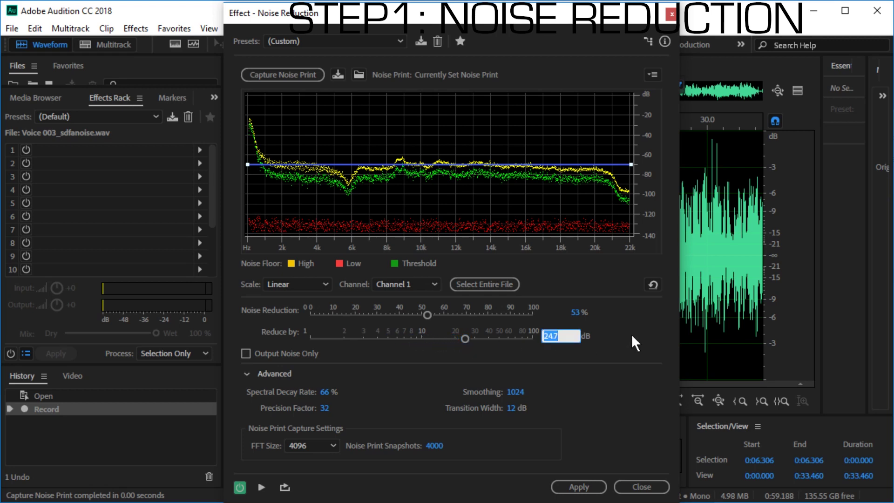
pyautogui.write('18')
pyautogui.press('Return')
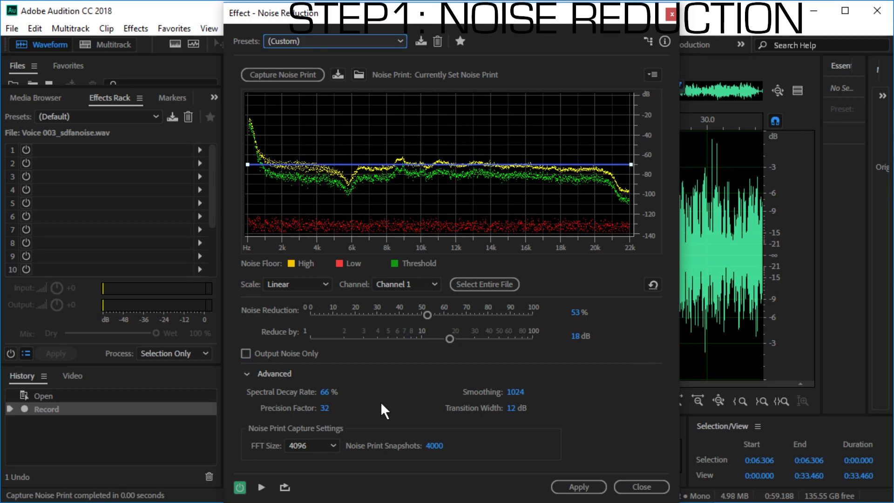
pyautogui.click(324, 408)
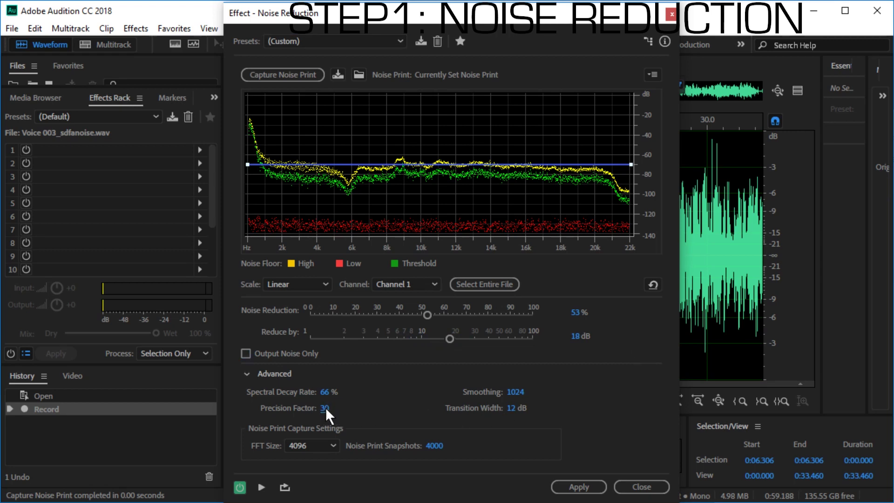
pyautogui.moveTo(325, 407); pyautogui.dragTo(378, 409)
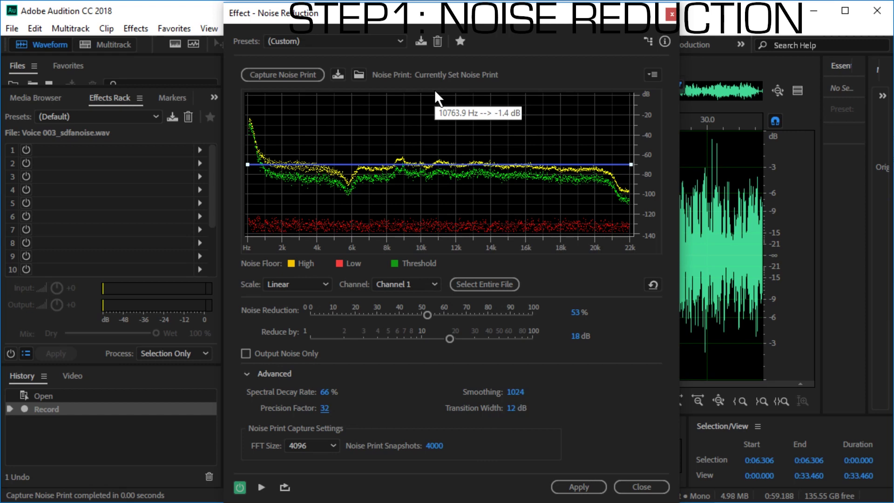
# Reset Noise Reduction to the Default preset and close it without applying
pyautogui.click(369, 43)
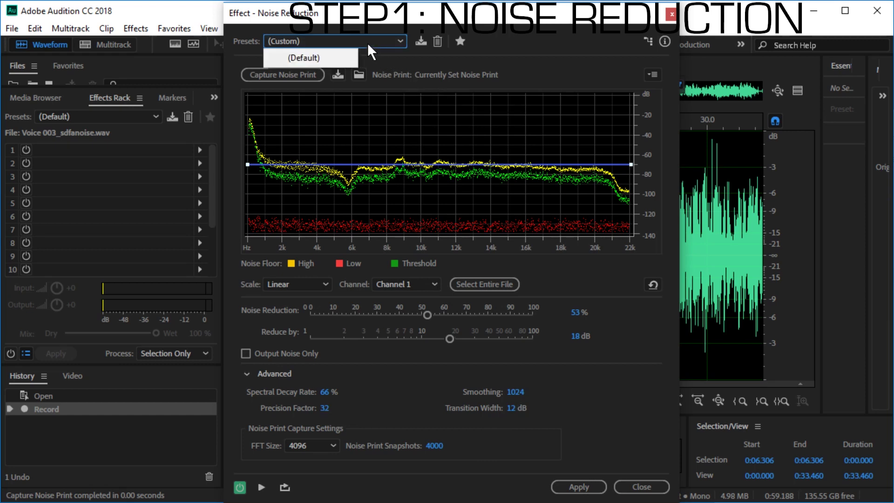
pyautogui.click(326, 57)
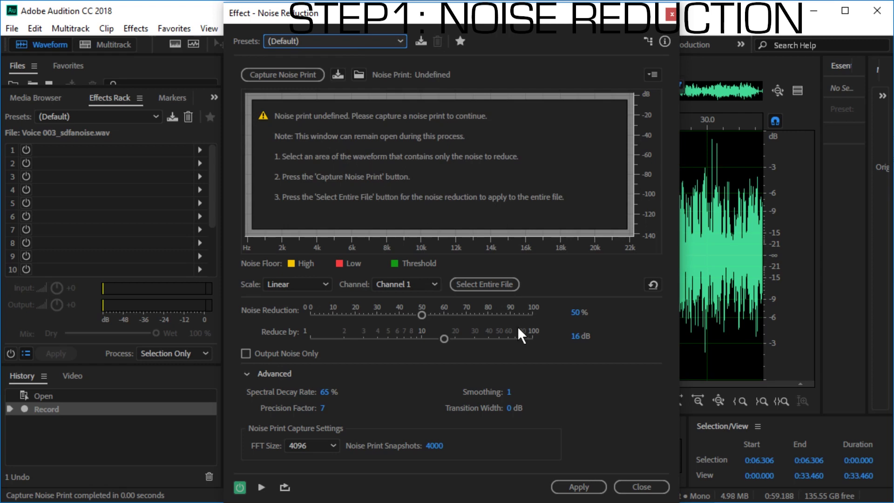
pyautogui.click(634, 487)
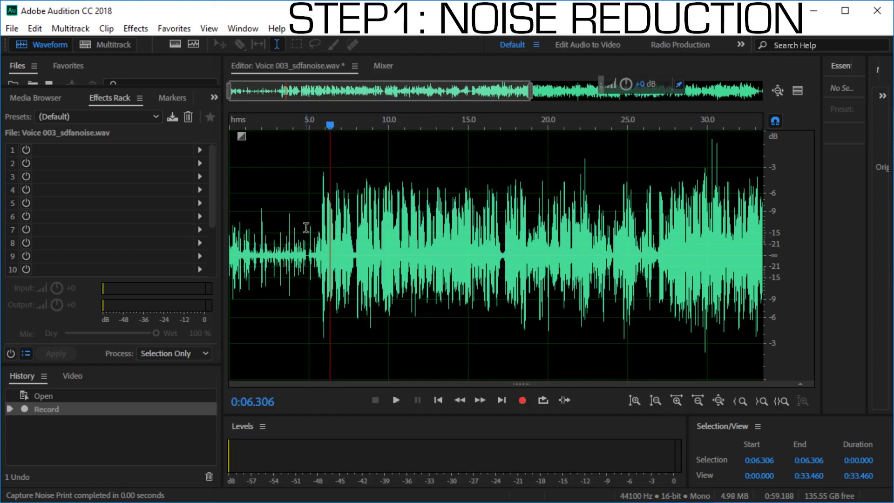
# Capture a noise print from the 1.664–5.000 s intro, apply default Noise Reduction to the whole file, and play it
pyautogui.moveTo(306, 227)
pyautogui.mouseDown()
pyautogui.moveTo(256, 228)
pyautogui.moveTo(302, 239)
pyautogui.mouseUp()
pyautogui.hotkey('shift', 'p')
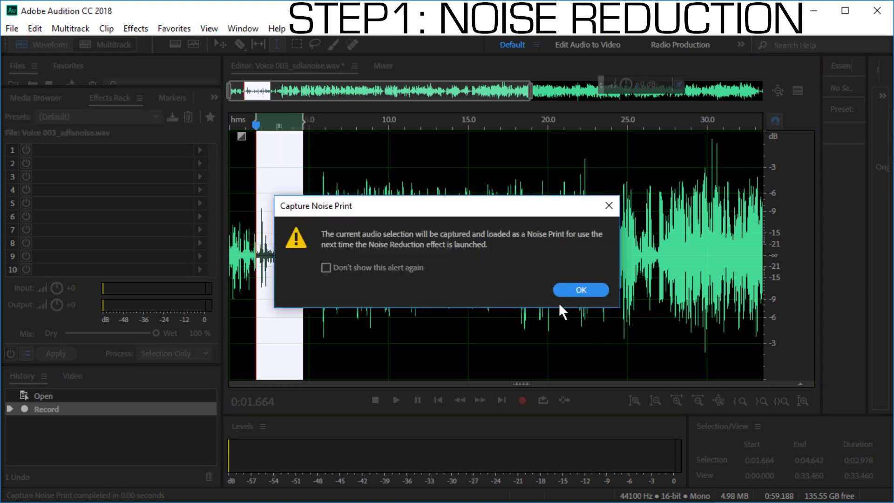
pyautogui.click(563, 293)
pyautogui.click(440, 251)
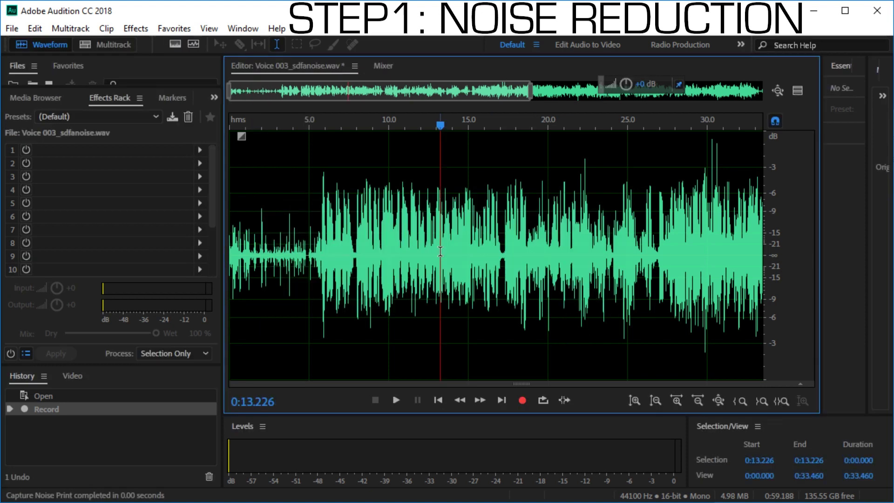
pyautogui.hotkey('ctrl', 'shift', 'p')
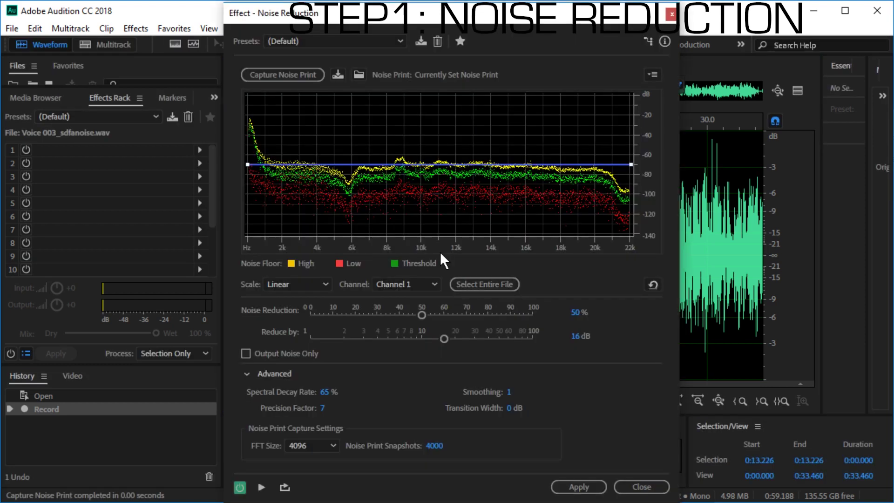
pyautogui.click(579, 487)
pyautogui.press('space')
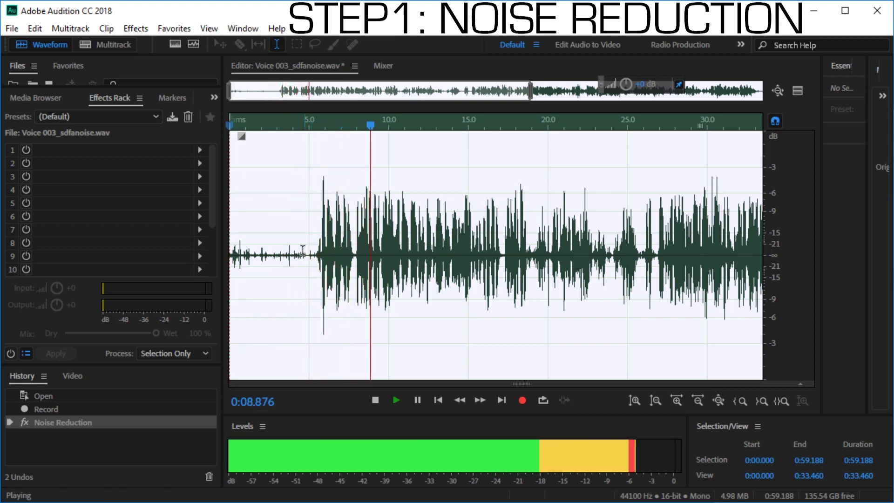
# Stop playback, undo the Noise Reduction, and replay the original audio from about 2.5 seconds
pyautogui.press('space')
pyautogui.hotkey('ctrl', 'z')
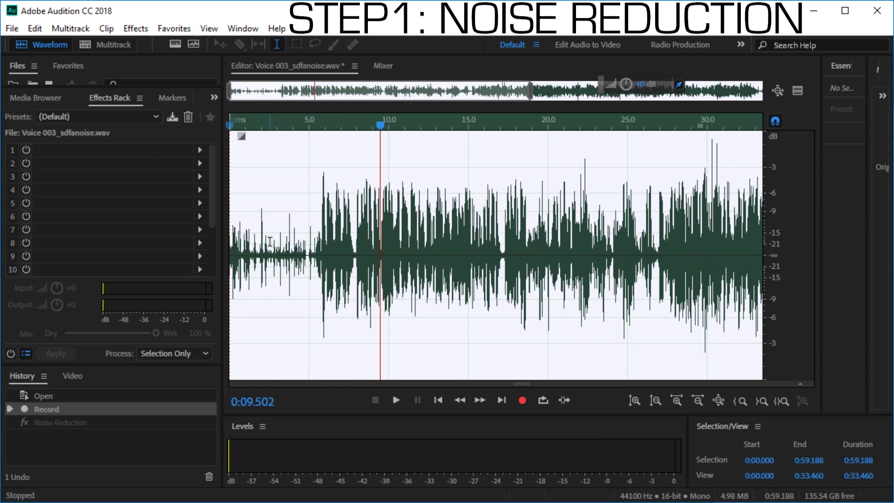
pyautogui.click(270, 242)
pyautogui.press('space')
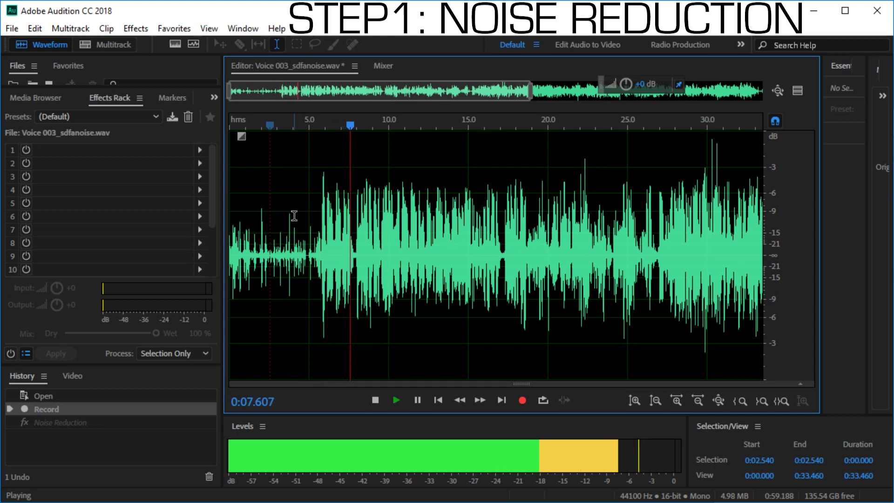
pyautogui.press('space')
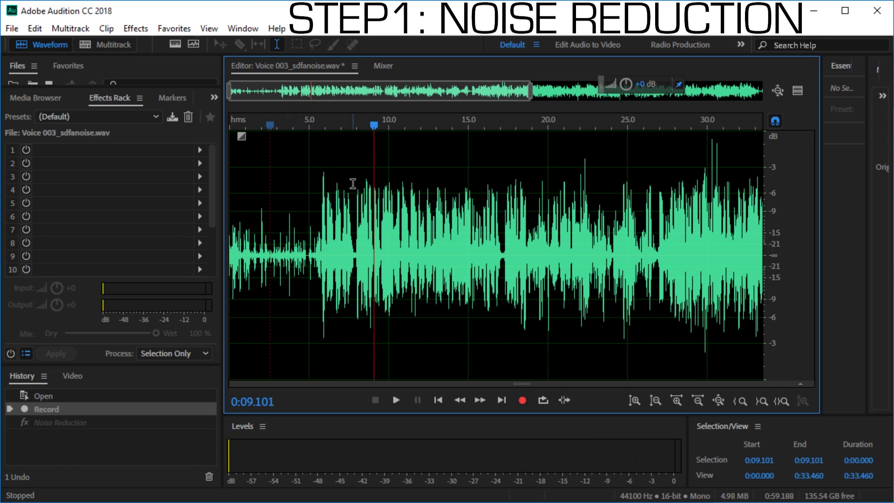
# Apply Noise Reduction at 100%, reduce by 32 dB, smoothing 183, precision factor 32
pyautogui.hotkey('ctrl', 'shift', 'p')
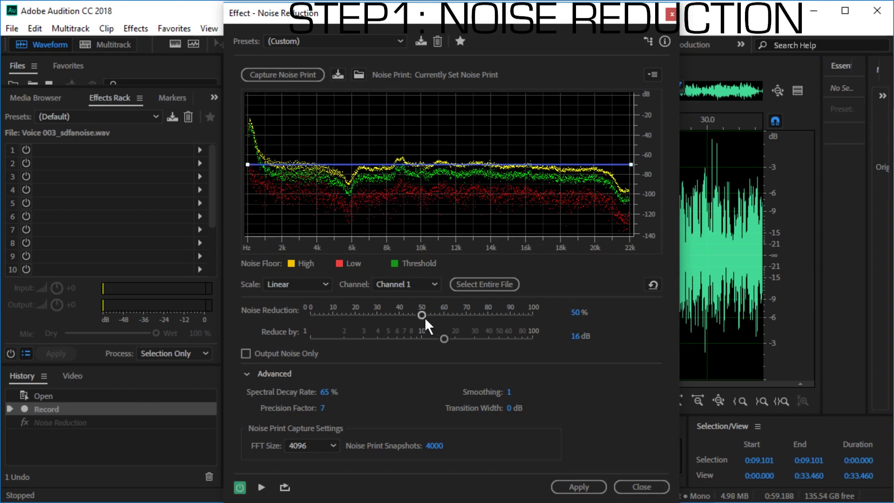
pyautogui.moveTo(424, 317); pyautogui.dragTo(594, 327)
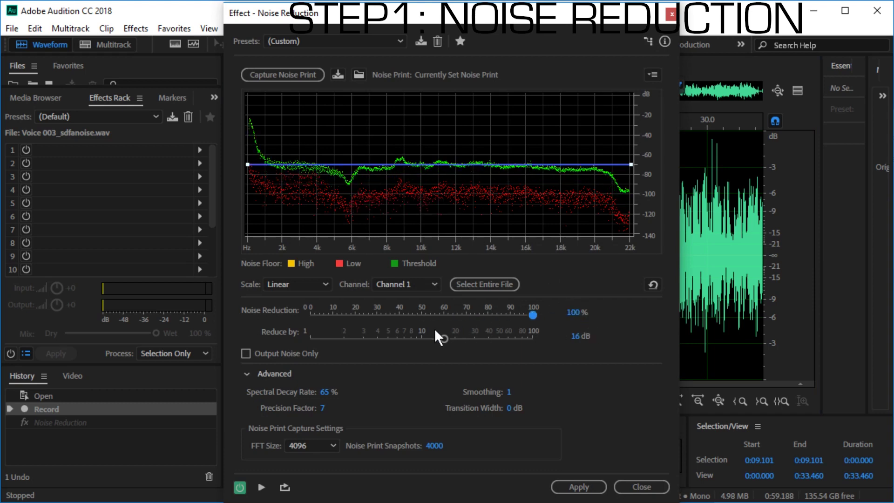
pyautogui.click(576, 336)
pyautogui.write('3')
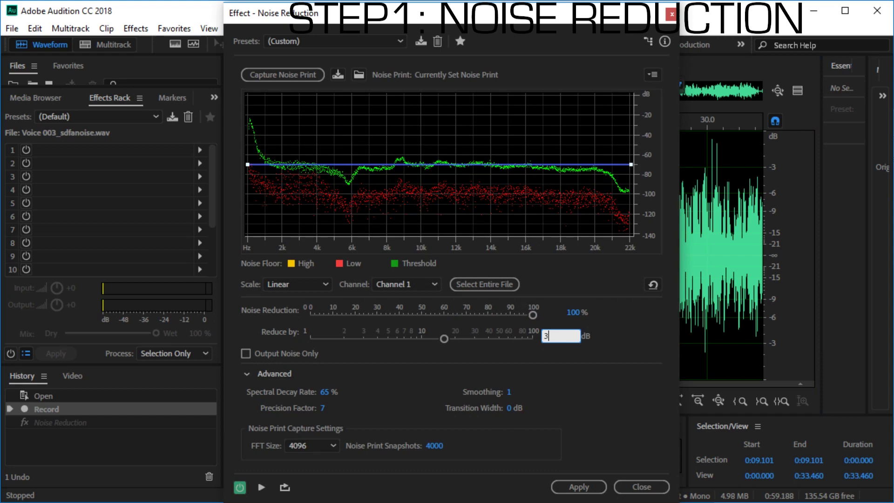
pyautogui.write('2')
pyautogui.press('Return')
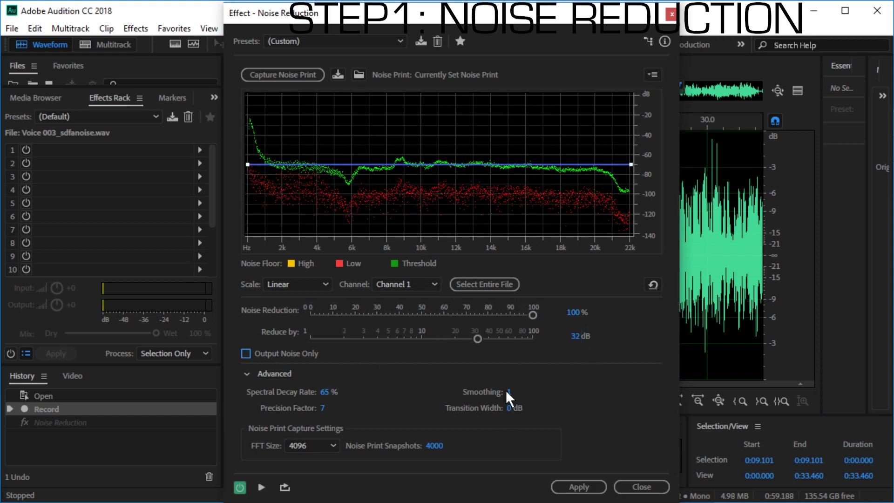
pyautogui.moveTo(507, 391); pyautogui.dragTo(704, 417)
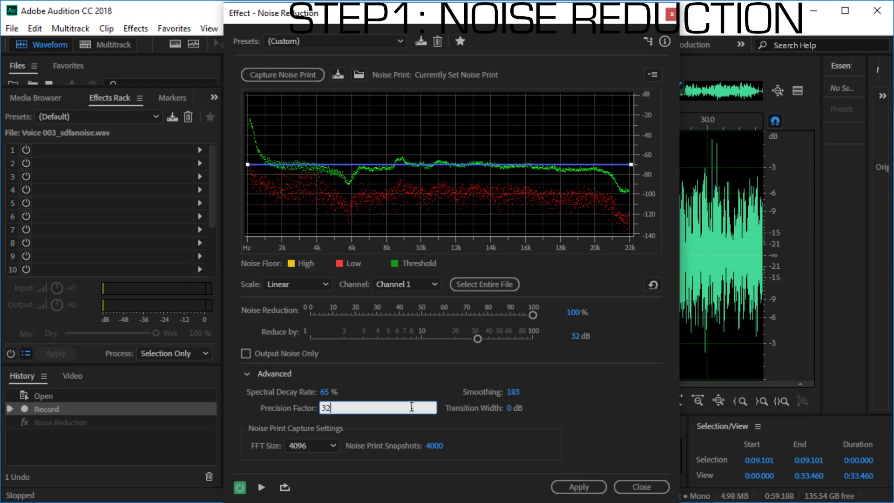
pyautogui.press('Tab')
pyautogui.press('Return')
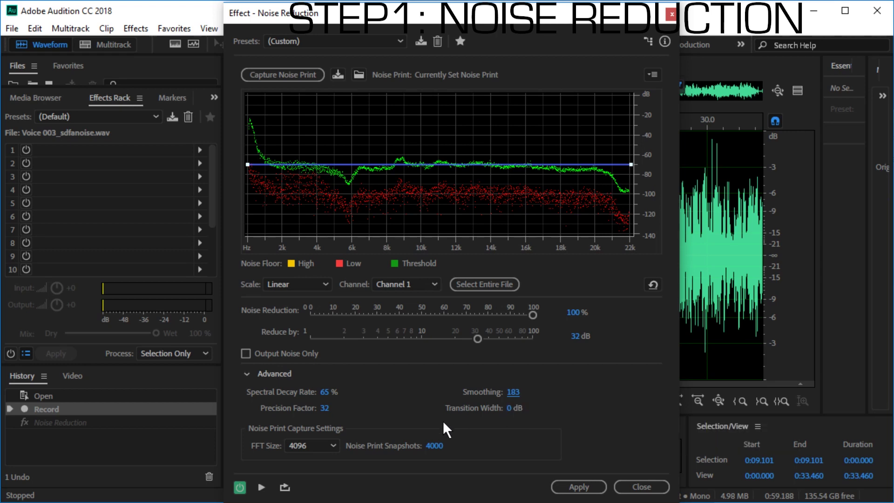
pyautogui.click(572, 481)
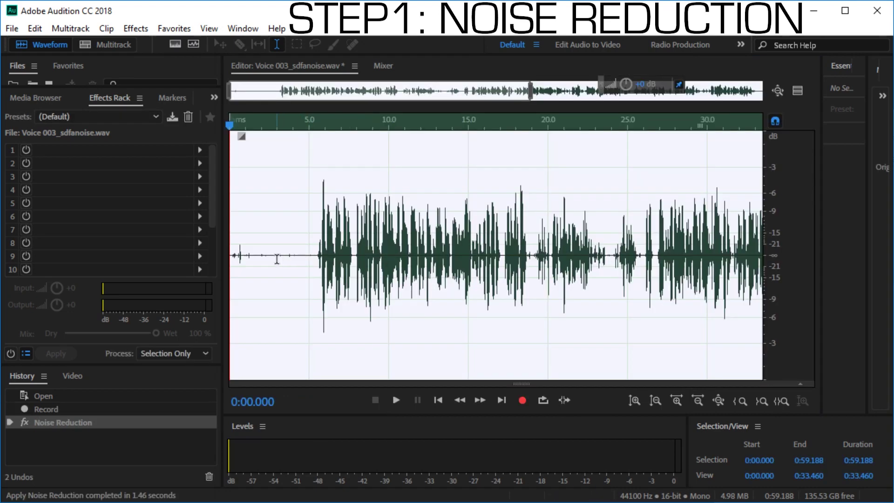
pyautogui.click(276, 259)
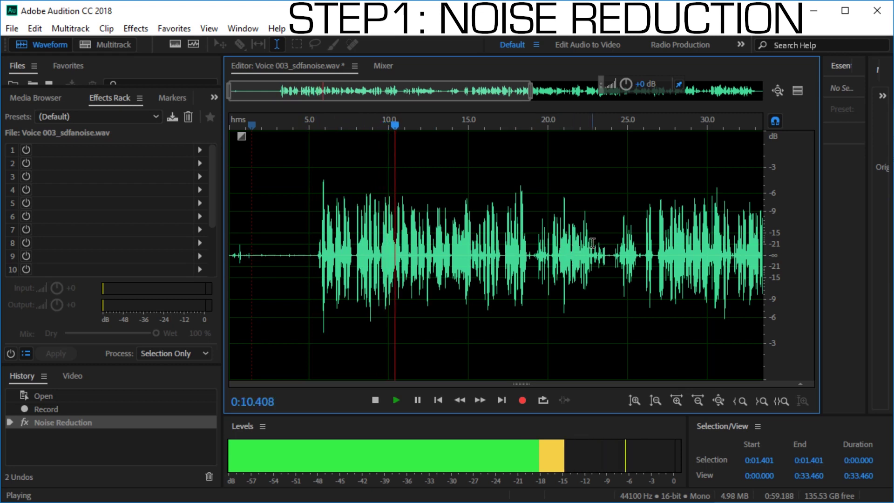
pyautogui.press('space')
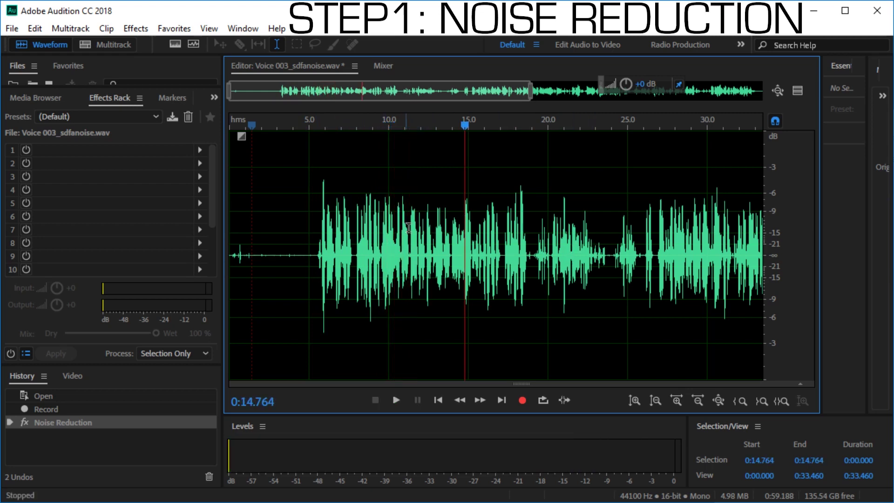
pyautogui.press('space')
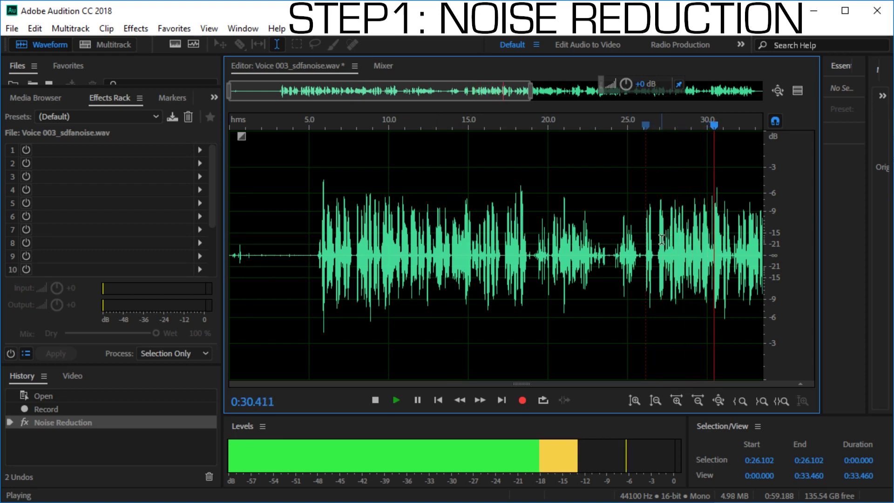
pyautogui.press('space')
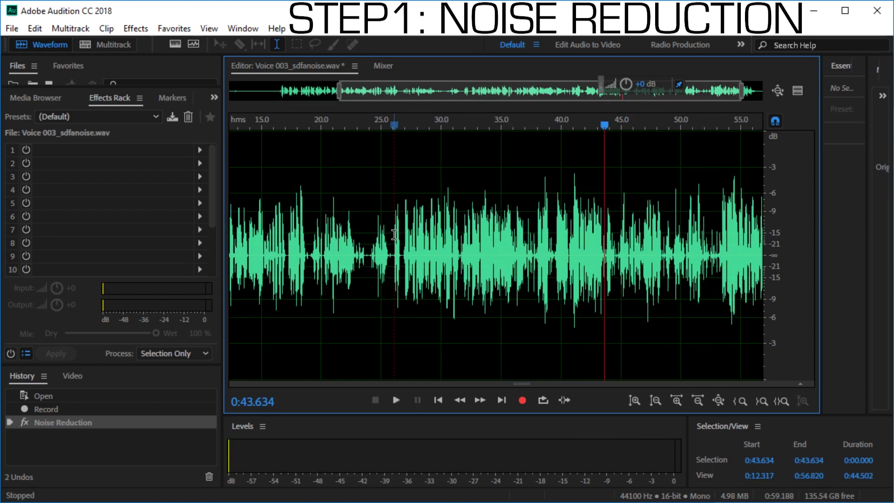
pyautogui.moveTo(394, 235); pyautogui.dragTo(614, 251)
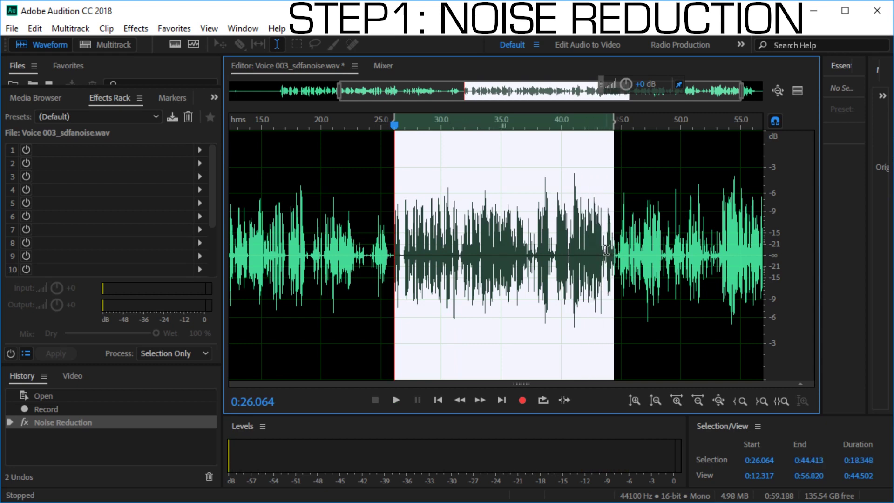
pyautogui.click(365, 231)
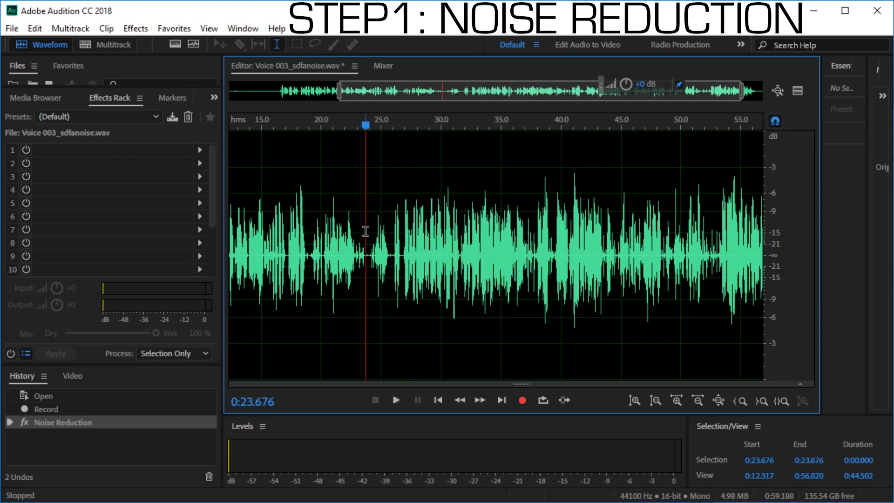
pyautogui.click(370, 228)
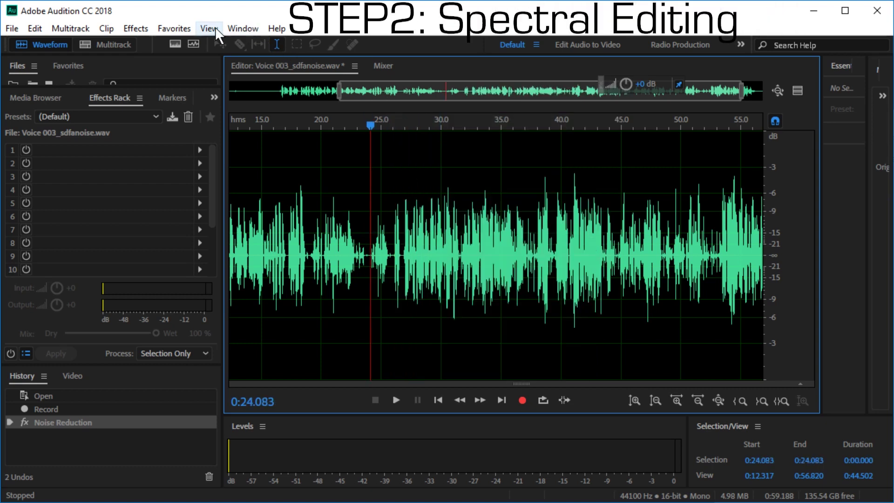
# Turn on the spectral frequency display from the View menu and zoom out to the whole file
pyautogui.click(208, 29)
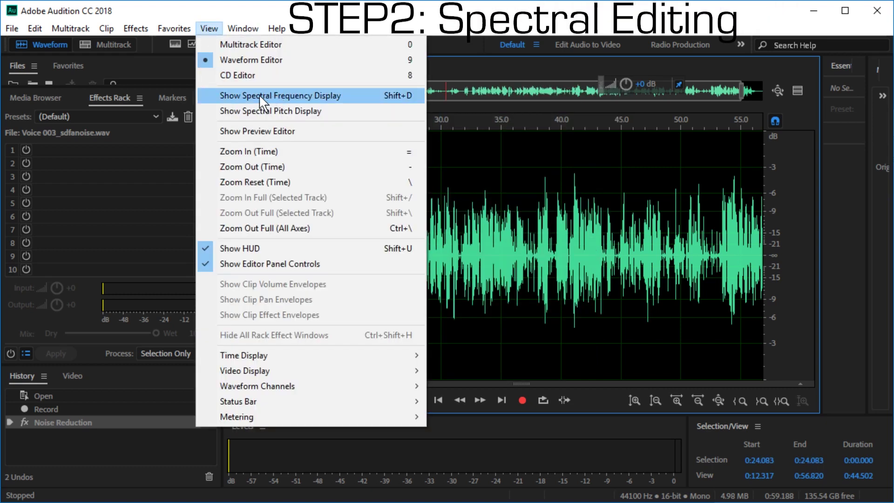
pyautogui.click(407, 96)
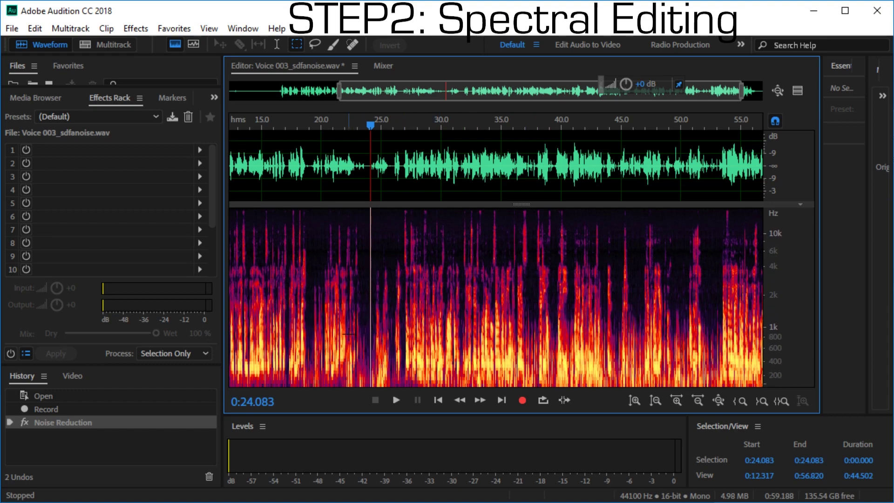
pyautogui.scroll(-2, 413, 172)
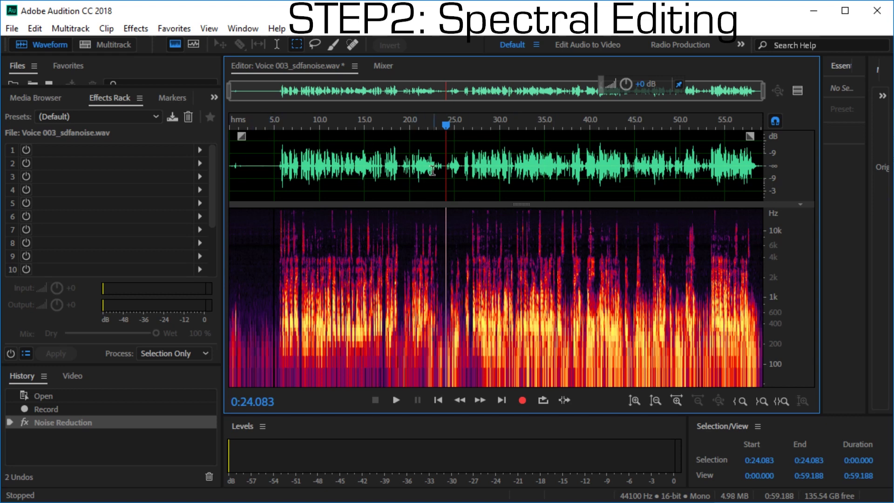
# Marquee-select the band below roughly 200 Hz across the whole clip and delete it
pyautogui.moveTo(233, 367); pyautogui.dragTo(761, 386)
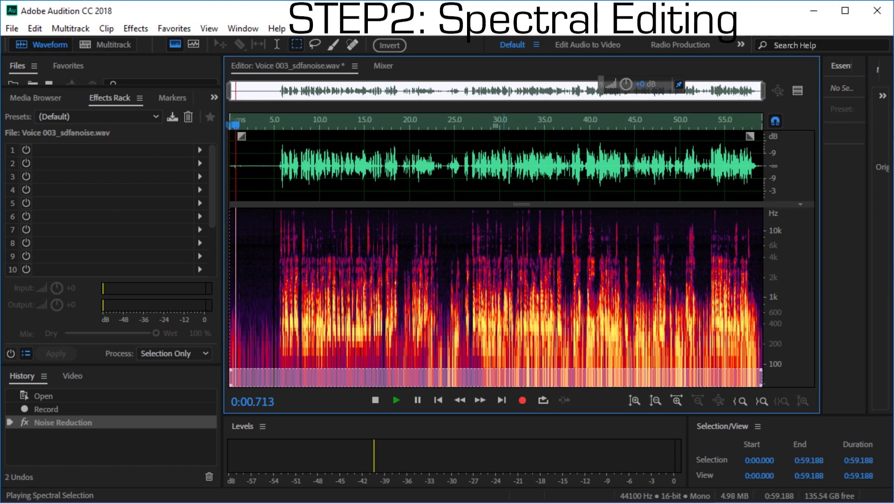
pyautogui.press('space')
pyautogui.press('space')
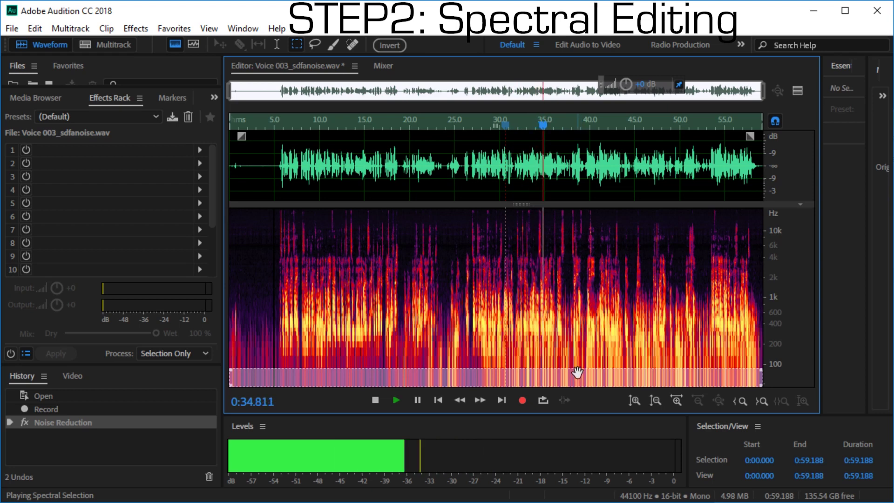
pyautogui.moveTo(579, 369); pyautogui.dragTo(577, 357)
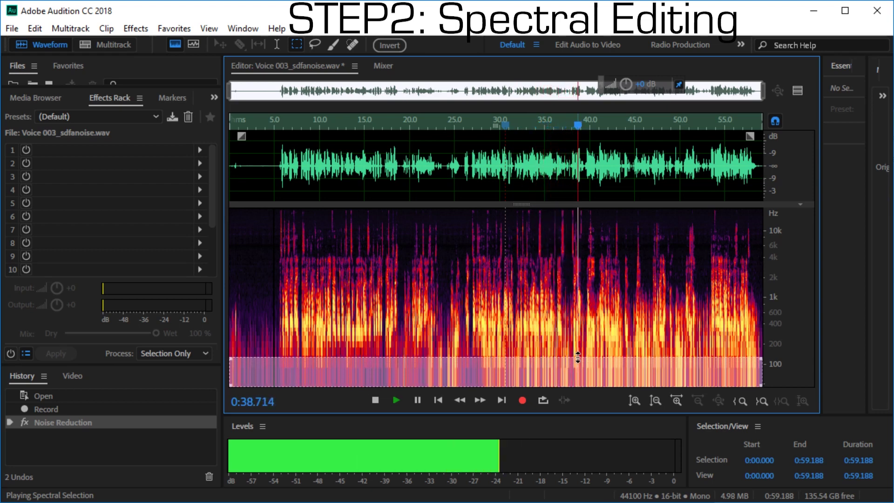
pyautogui.moveTo(578, 357); pyautogui.dragTo(575, 347)
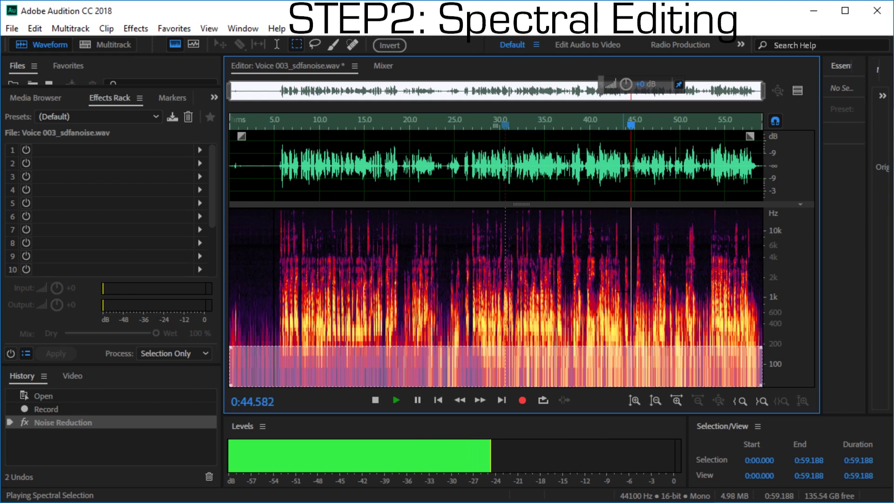
pyautogui.moveTo(636, 346); pyautogui.dragTo(637, 337)
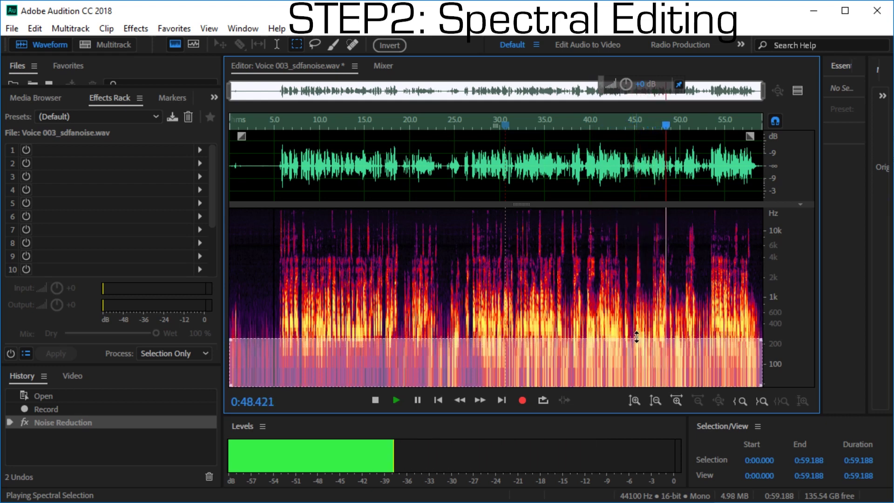
pyautogui.click(573, 123)
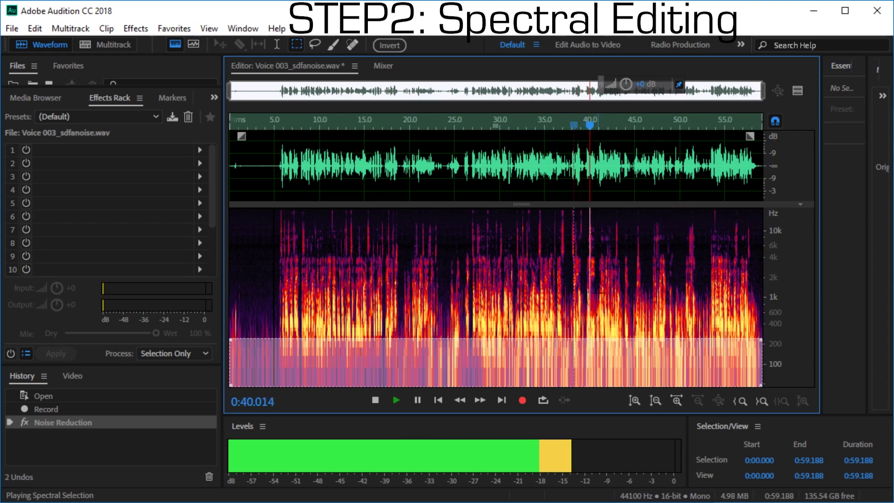
pyautogui.press('Delete')
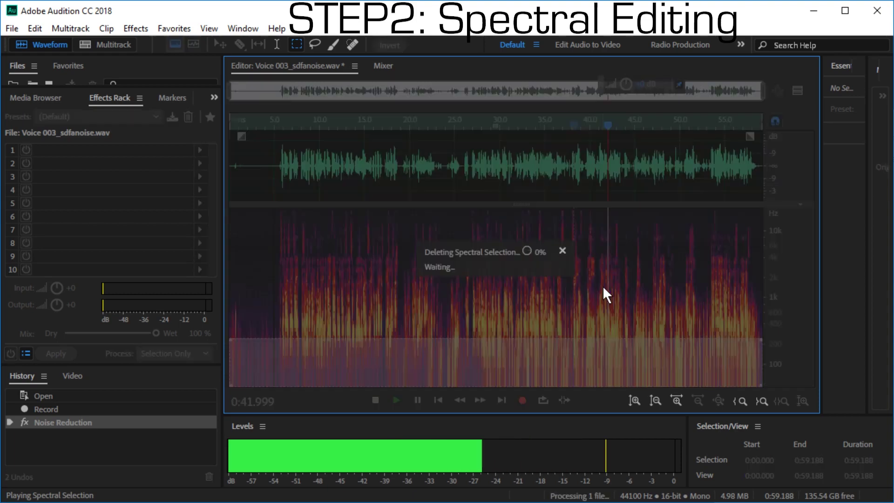
# Play the clip with the low band removed, then undo the removal to hear the original
pyautogui.click(456, 124)
pyautogui.press('space')
pyautogui.press('space')
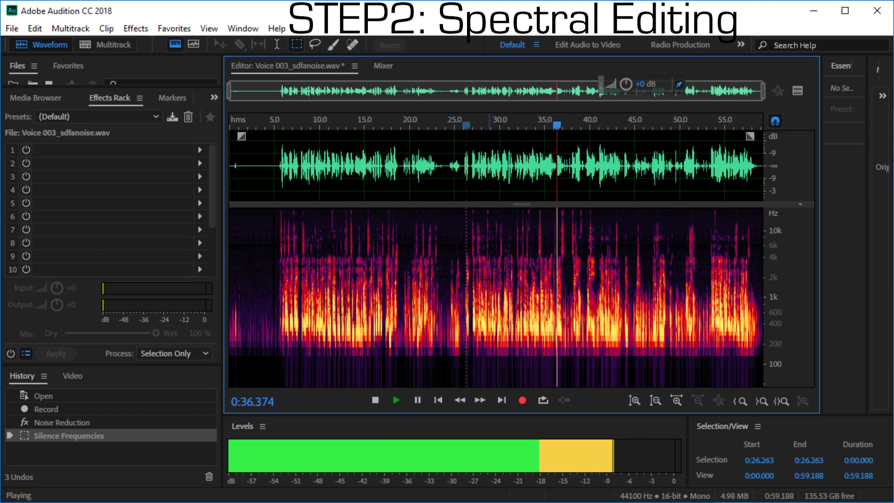
pyautogui.press('space')
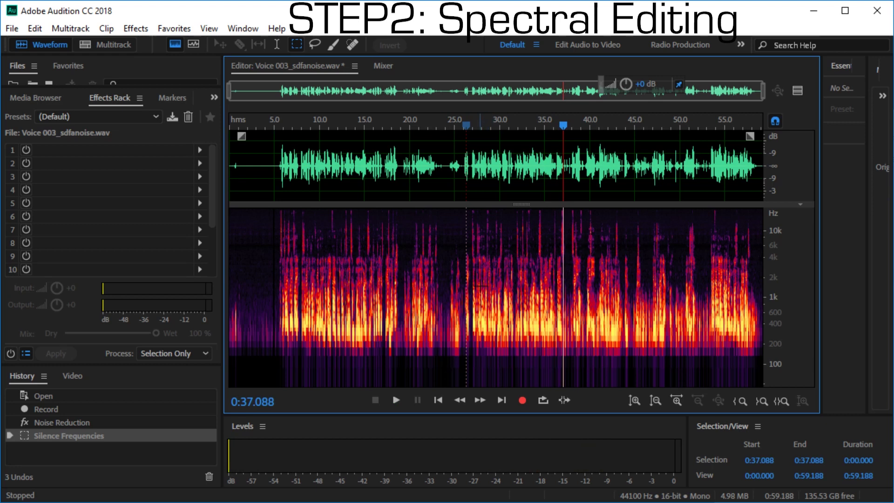
pyautogui.hotkey('ctrl', 'z')
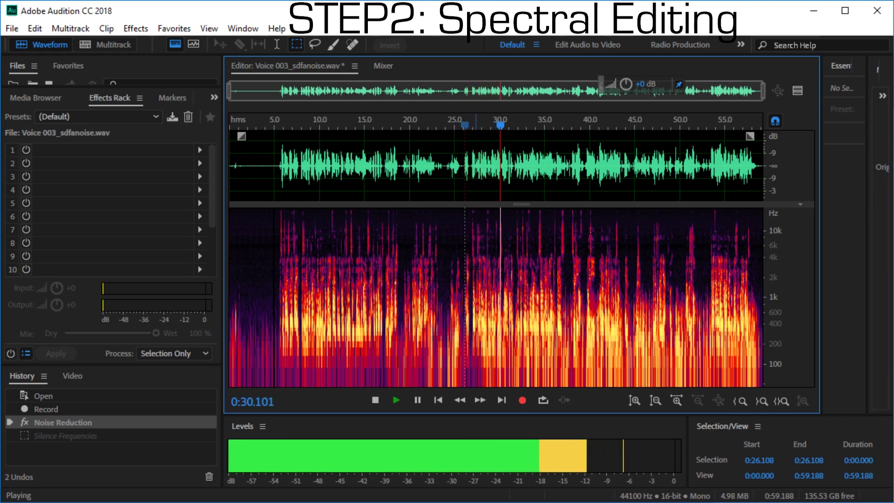
pyautogui.press('space')
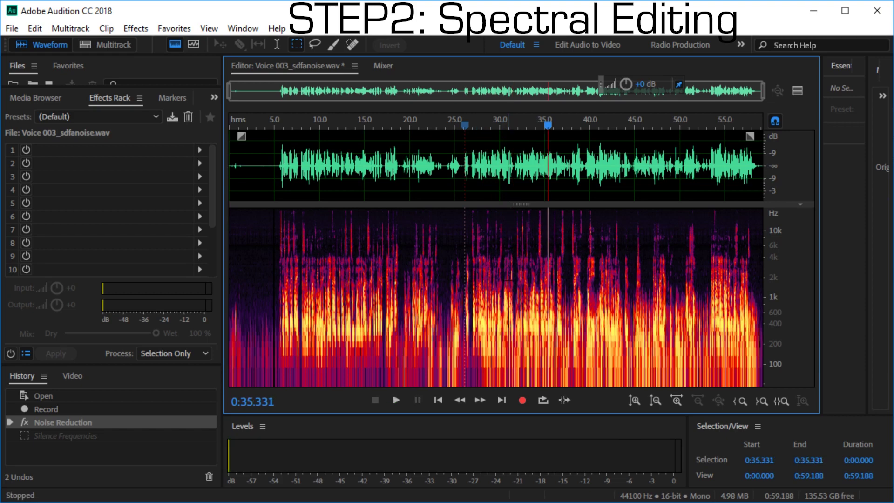
# Redo Silence Frequencies and replay from about 0:29 to compare the filtered audio
pyautogui.click(491, 278)
pyautogui.hotkey('ctrl', 'shift', 'z')
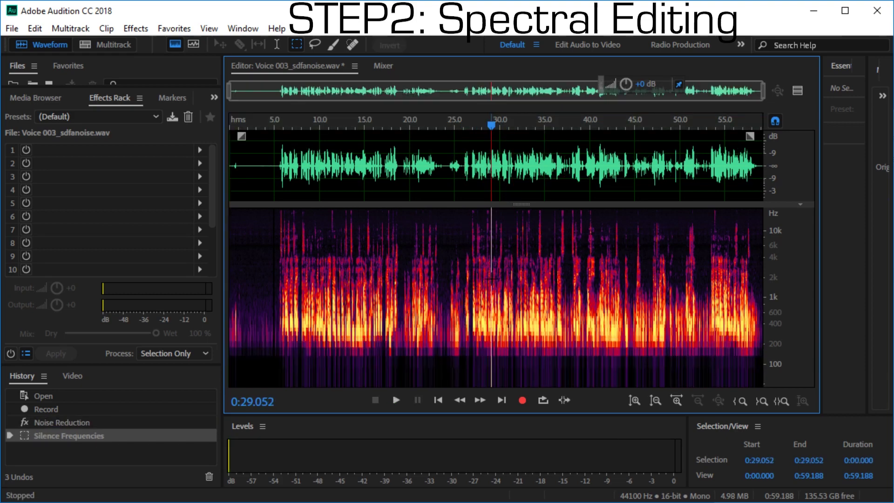
pyautogui.press('space')
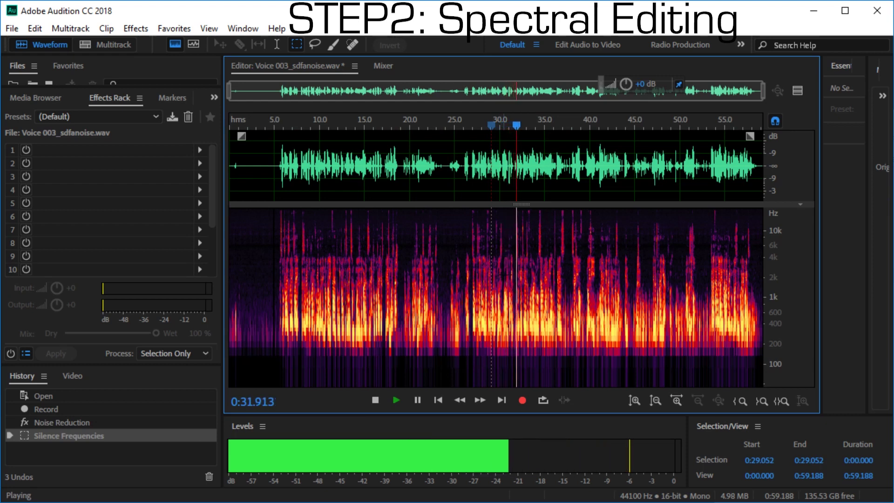
pyautogui.press('space')
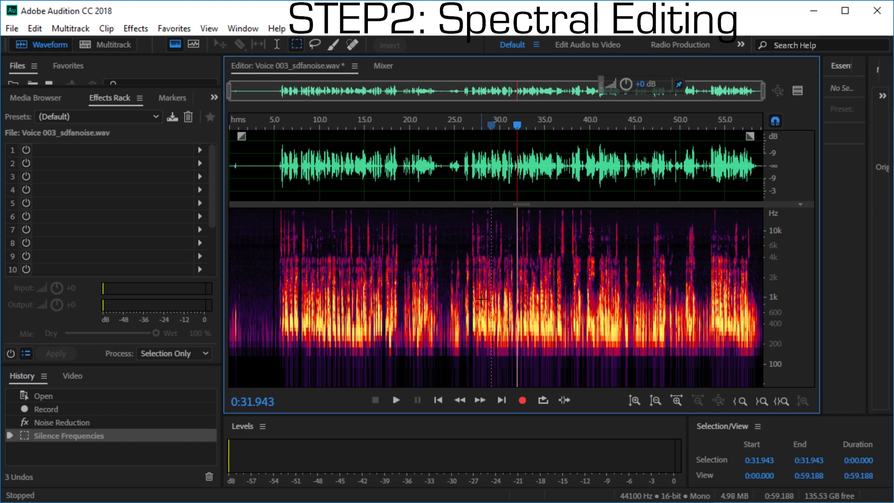
pyautogui.press('space')
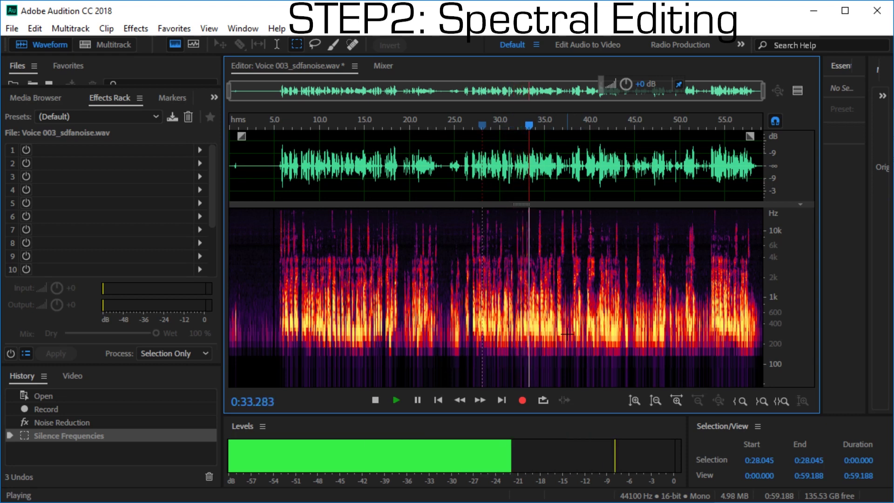
pyautogui.click(526, 298)
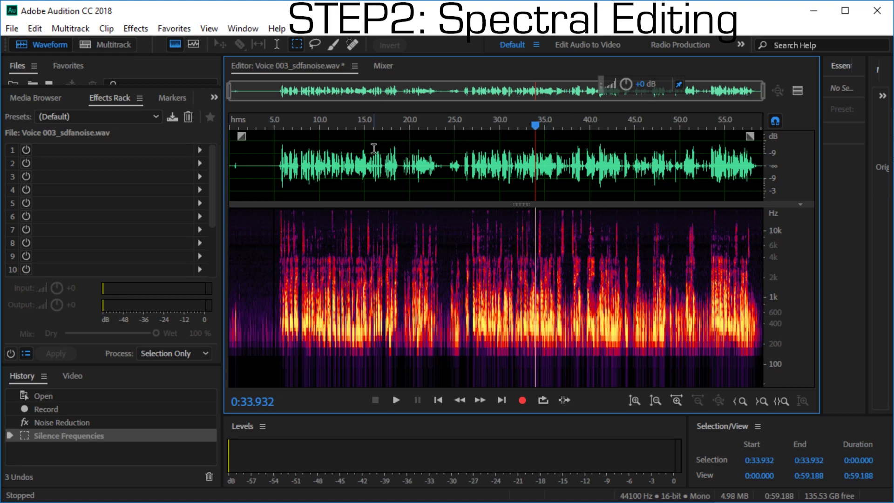
# Add a Parametric Equalizer to rack slot 1 with the Vocal Enhancer preset
pyautogui.click(198, 148)
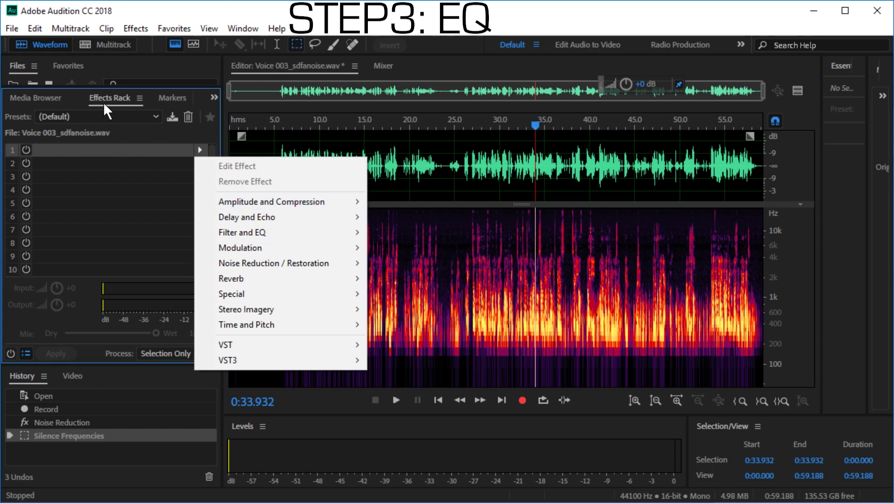
pyautogui.moveTo(286, 231)
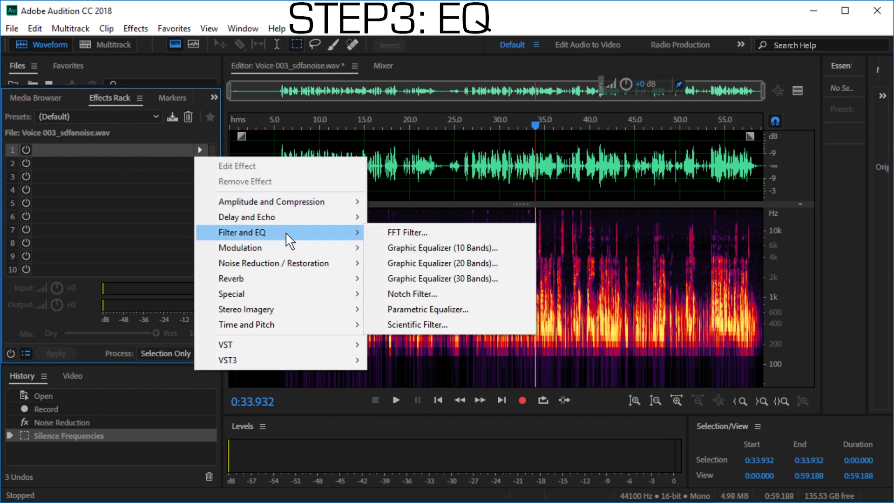
pyautogui.click(427, 311)
pyautogui.click(279, 102)
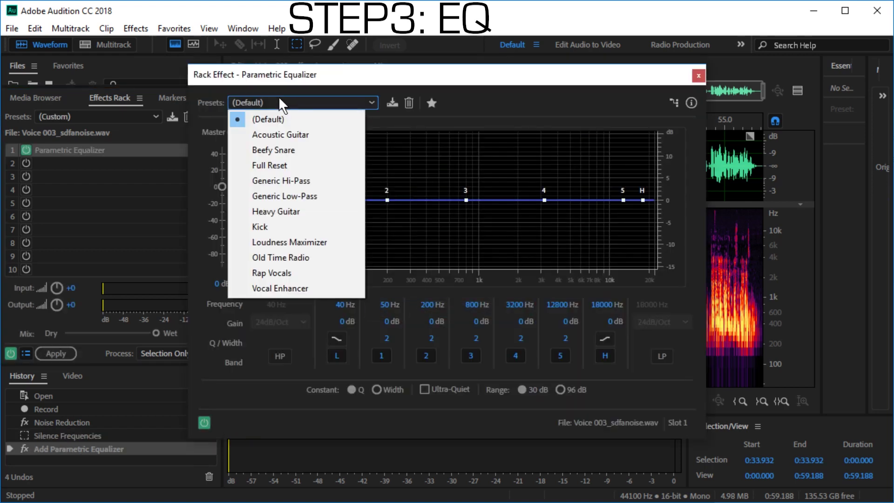
pyautogui.click(302, 287)
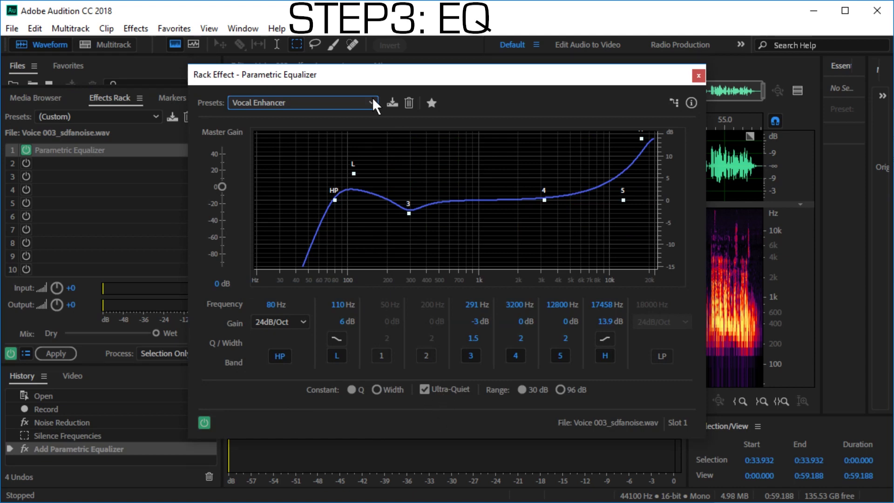
pyautogui.moveTo(349, 81); pyautogui.dragTo(178, 125)
# While playing, drop the high shelf to -15 dB at 12840 Hz and band 5 to 7569 Hz, -6.6 dB
pyautogui.press('space')
pyautogui.moveTo(471, 183); pyautogui.dragTo(461, 311)
pyautogui.moveTo(453, 245); pyautogui.dragTo(423, 273)
pyautogui.moveTo(461, 310); pyautogui.dragTo(453, 310)
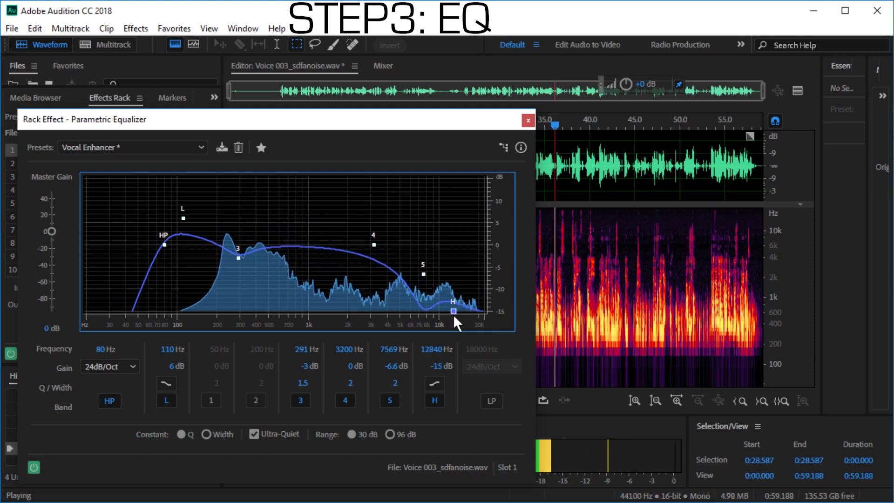
# Cut the low shelf at 88 Hz, peak band 3 around 396 Hz, and raise the high-pass to 214 Hz
pyautogui.moveTo(183, 218); pyautogui.dragTo(170, 301)
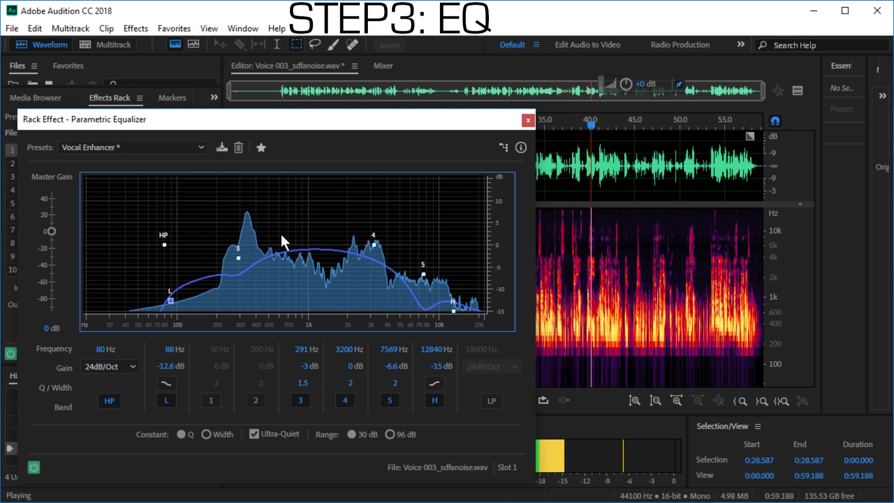
pyautogui.moveTo(235, 259); pyautogui.dragTo(256, 203)
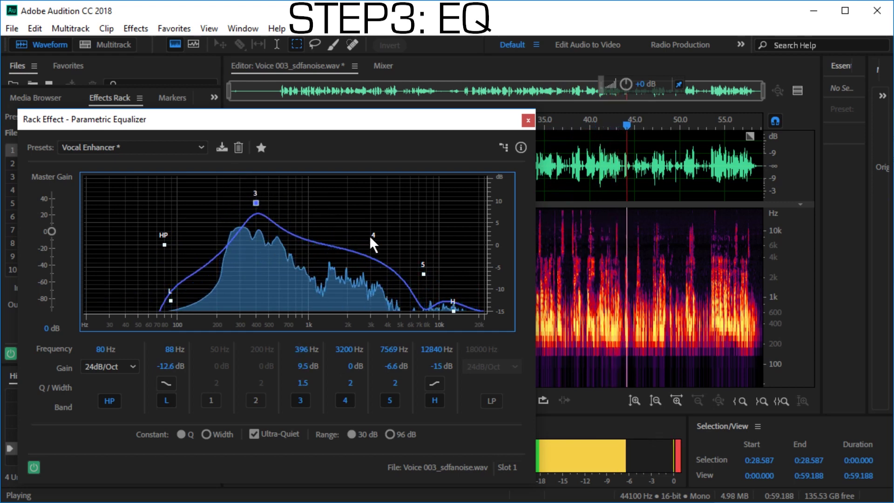
pyautogui.moveTo(374, 244); pyautogui.dragTo(350, 197)
pyautogui.moveTo(255, 203); pyautogui.dragTo(226, 200)
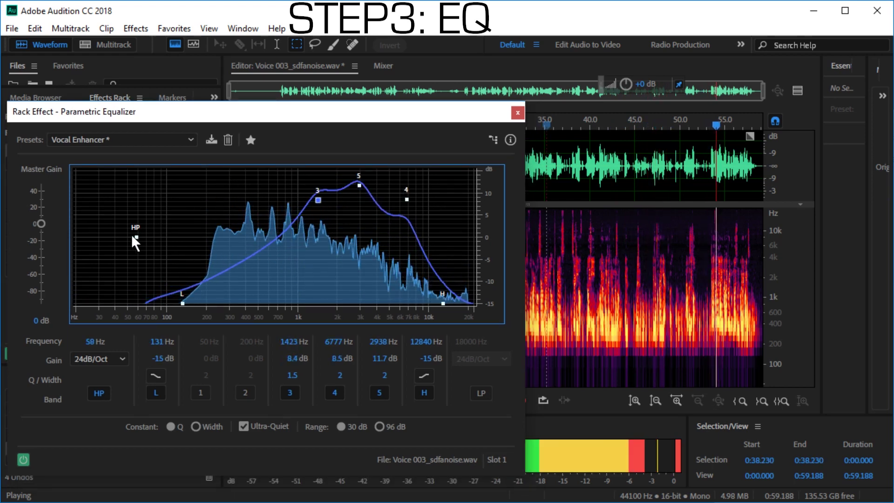
pyautogui.moveTo(135, 237); pyautogui.dragTo(193, 272)
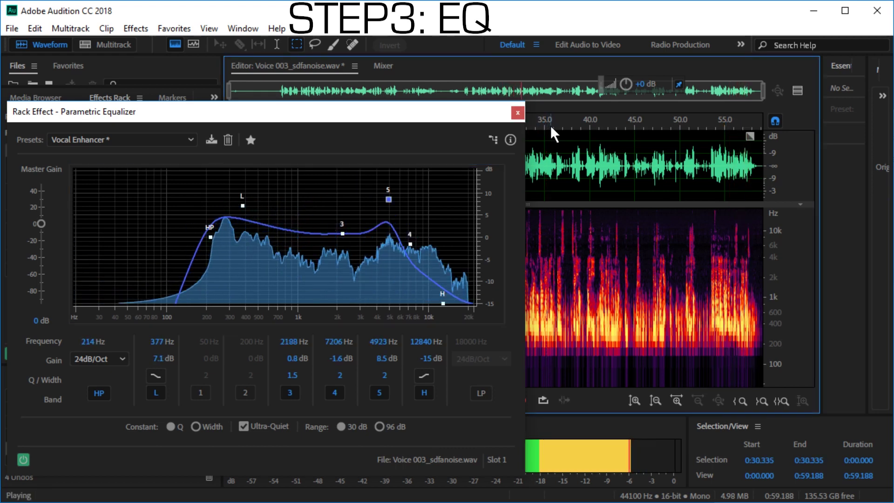
pyautogui.press('space')
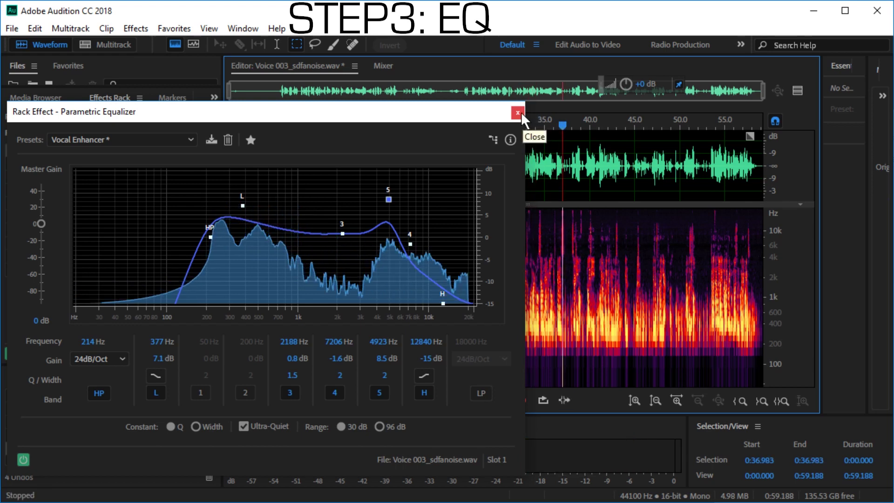
pyautogui.click(520, 112)
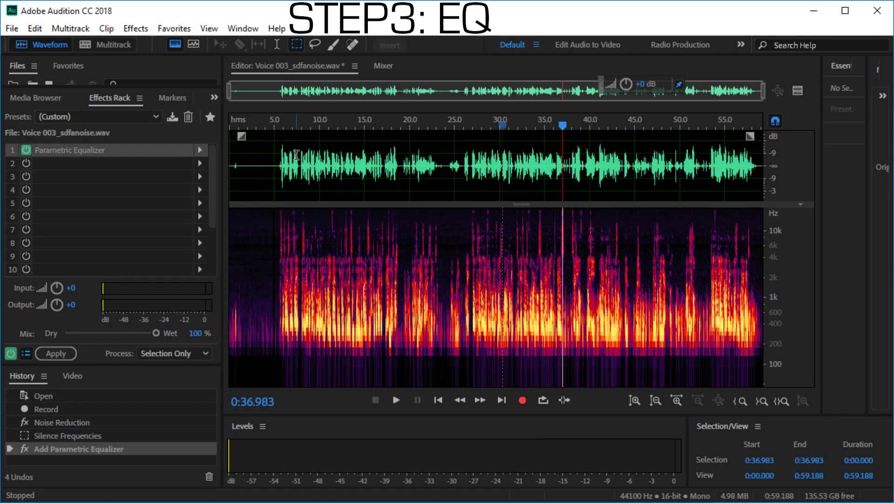
# Cancel the first save attempt and apply the rack equalizer to the whole recording
pyautogui.click(25, 149)
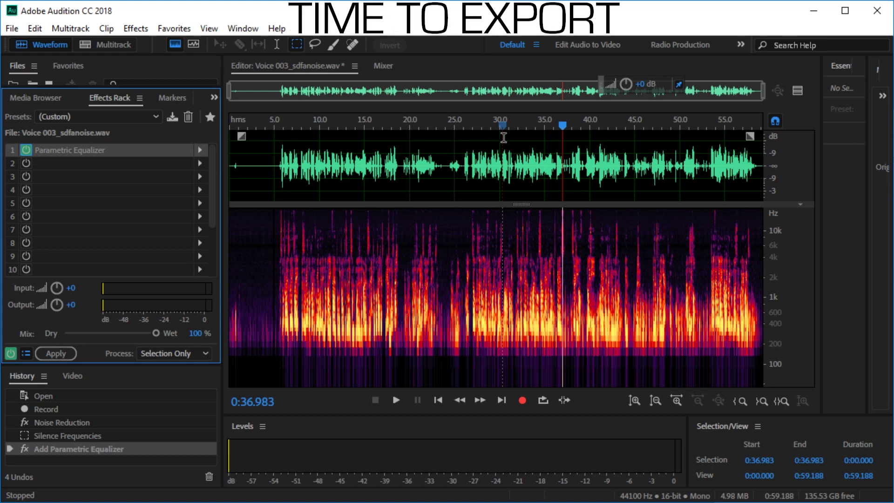
pyautogui.click(12, 29)
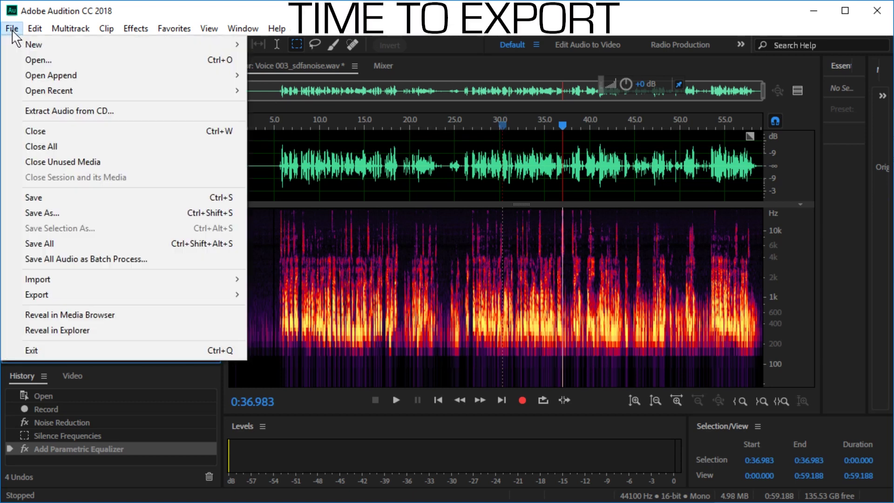
pyautogui.click(109, 213)
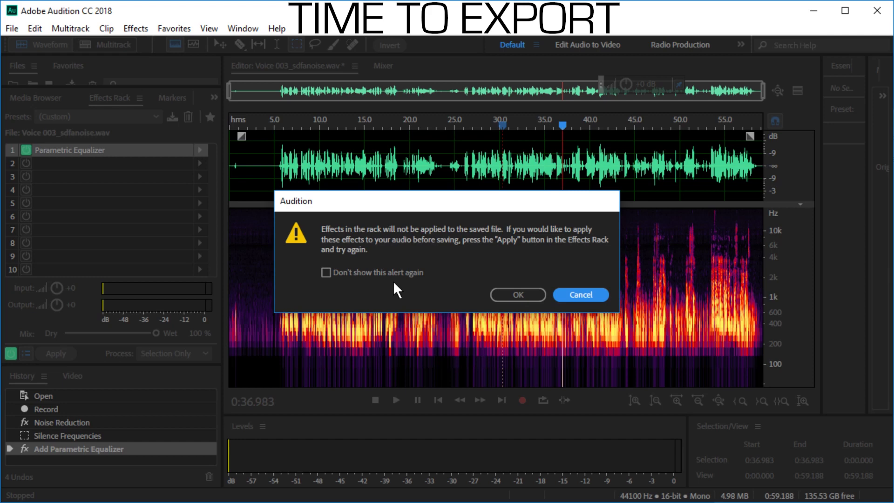
pyautogui.click(580, 295)
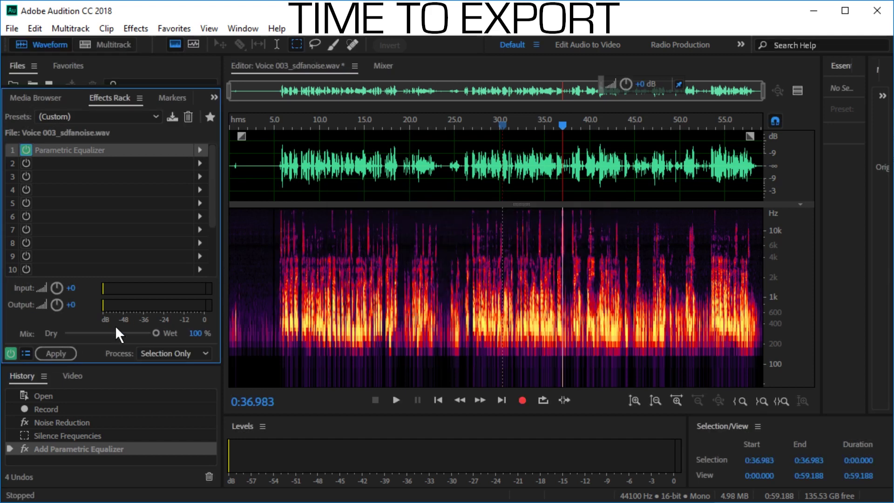
pyautogui.click(57, 353)
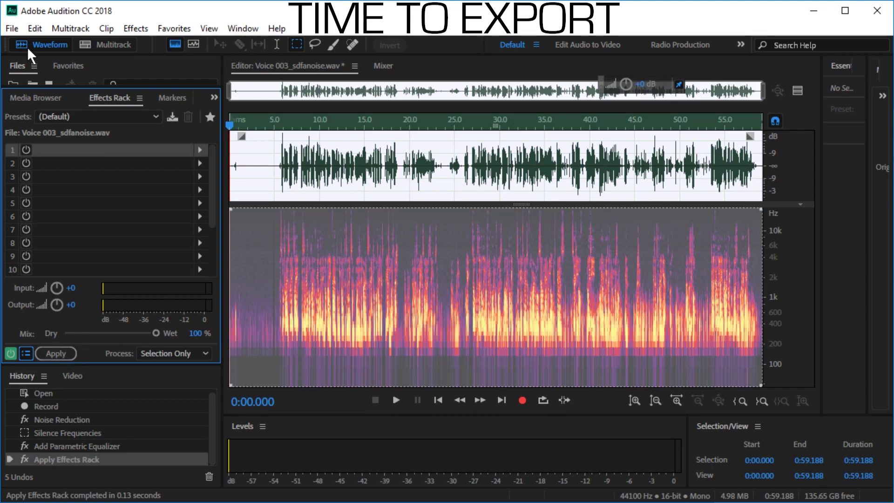
# Save the file as Voice 003_sdfanoise.wav in Wave PCM format to C:\Cache
pyautogui.click(9, 29)
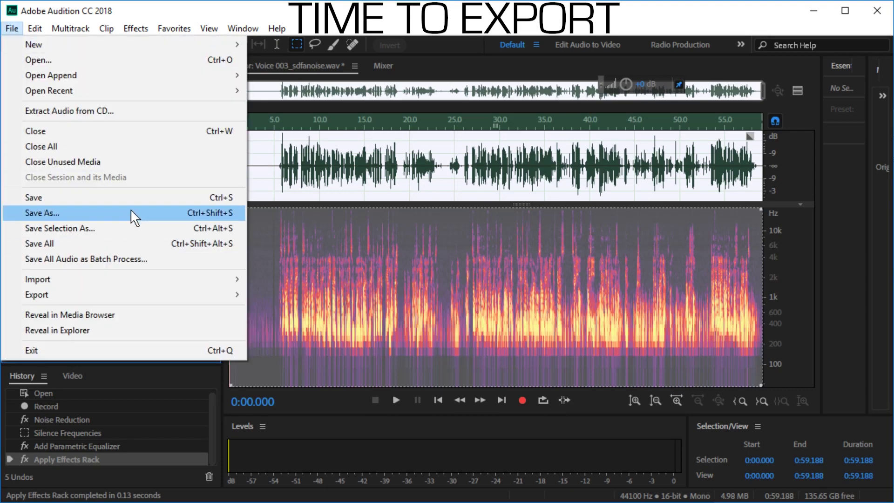
pyautogui.click(131, 212)
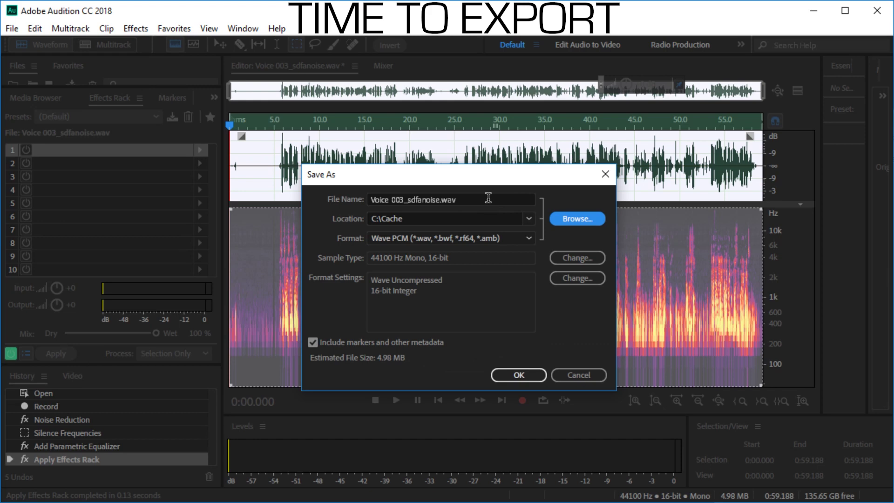
pyautogui.click(488, 197)
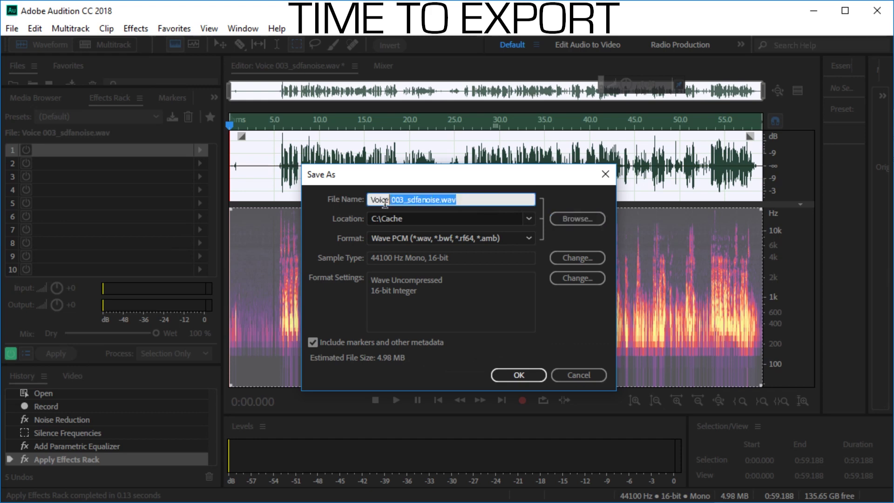
pyautogui.click(513, 376)
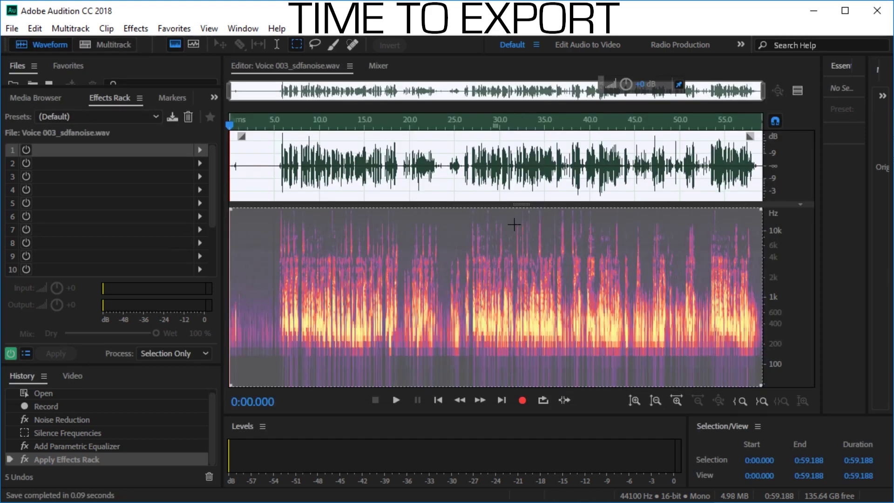